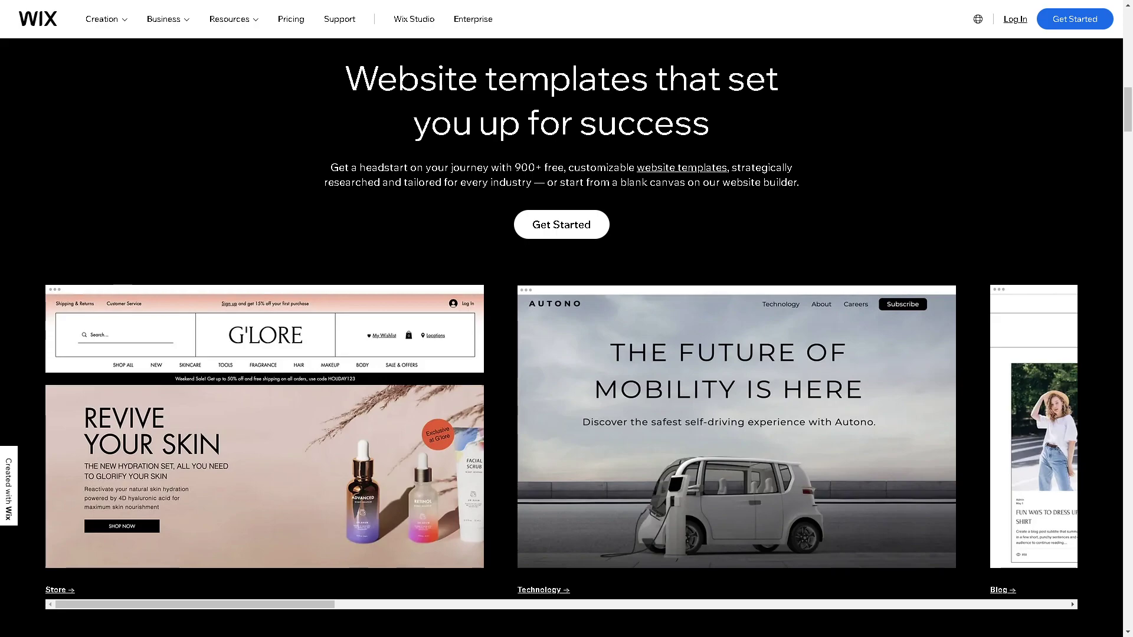
Scroll down the Wix homepage and open Log In from the top bar.
scroll(566, 337, down, 10)
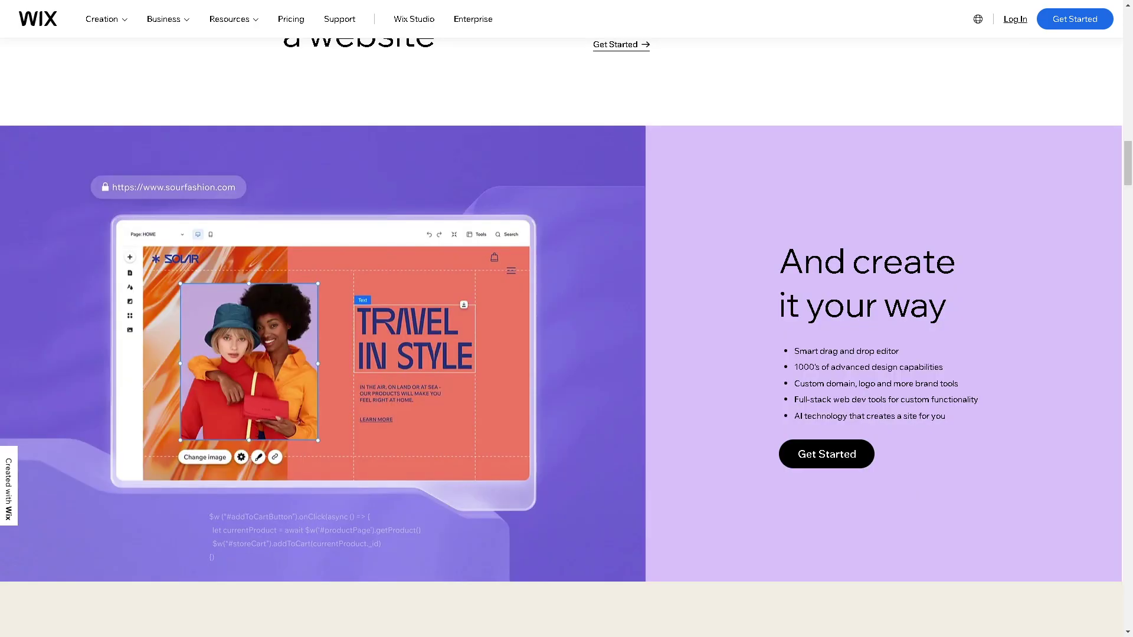
click(1015, 19)
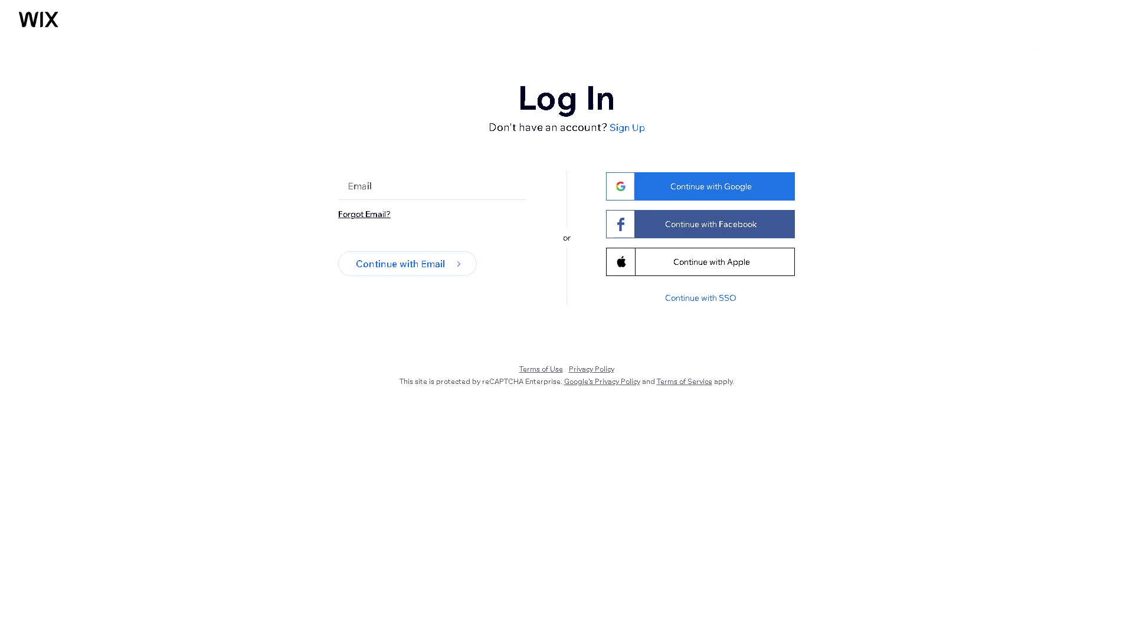
Switch from the log-in form to the Sign Up form.
click(629, 129)
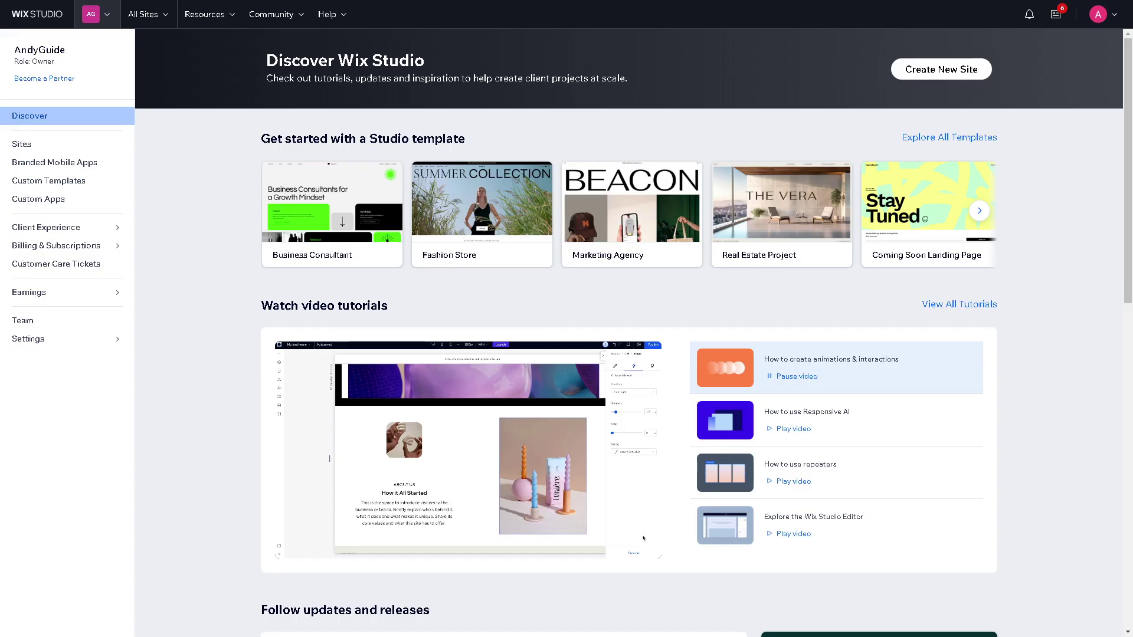
Start a new site with Create New Site on the Discover dashboard.
mouse_move(479, 443)
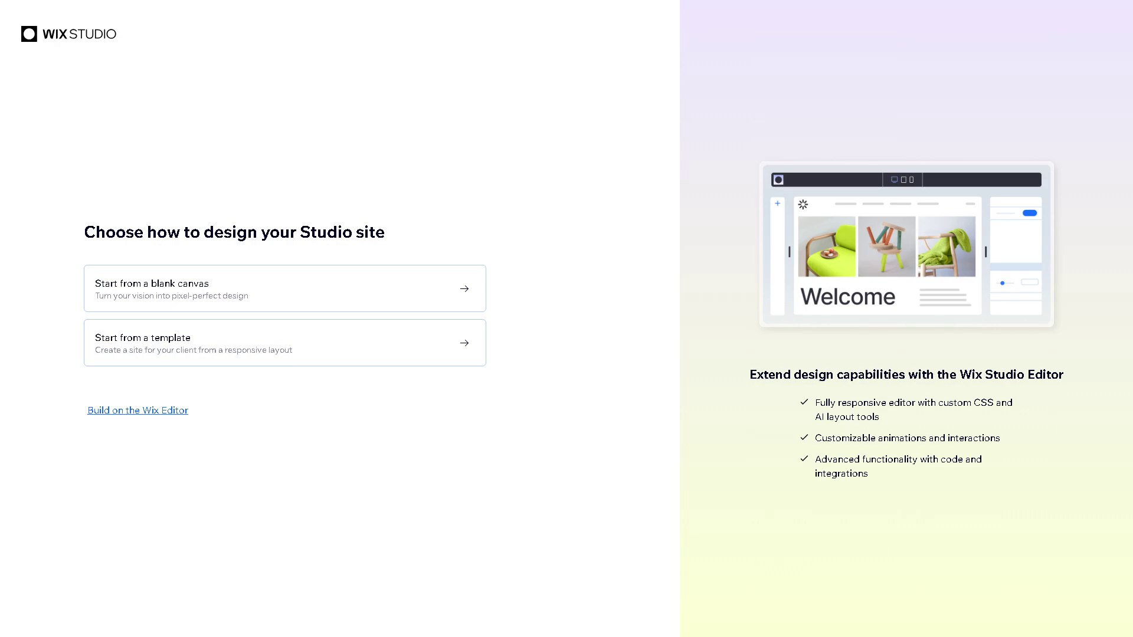
Choose Start from a template and browse the responsive template gallery.
click(418, 353)
scroll(416, 353, down, 4)
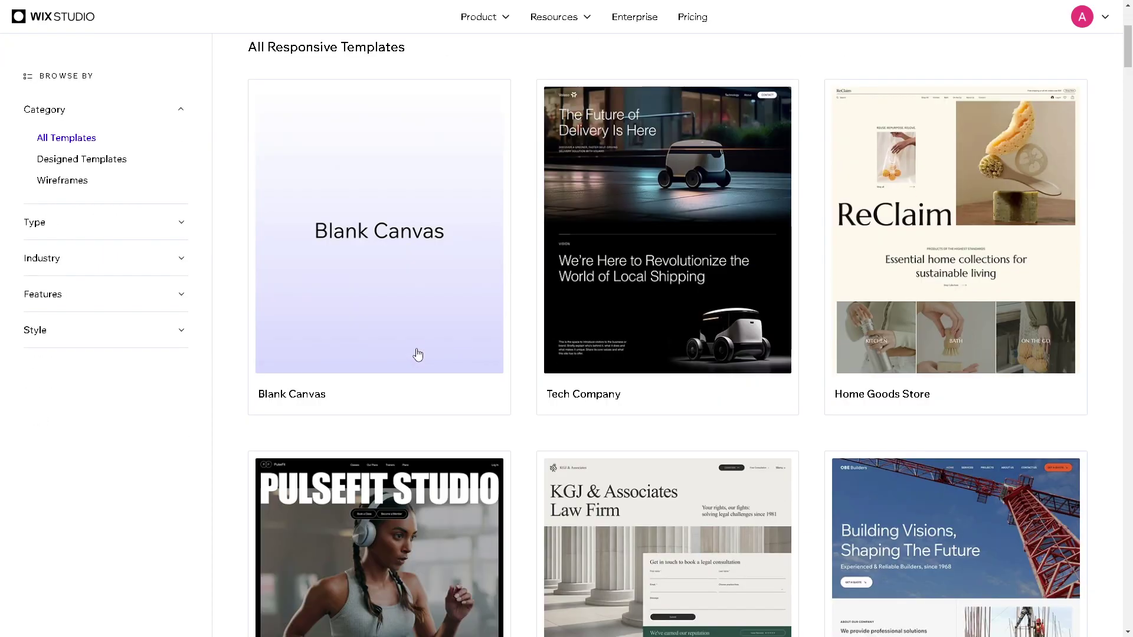
scroll(418, 354, down, 3)
mouse_move(428, 374)
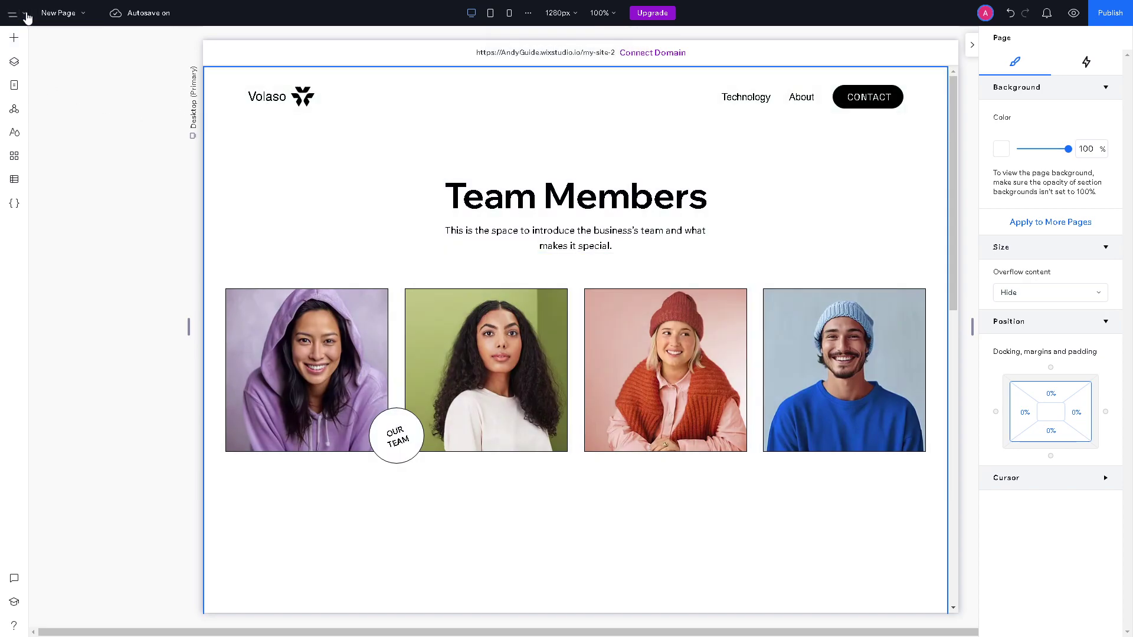
click(26, 13)
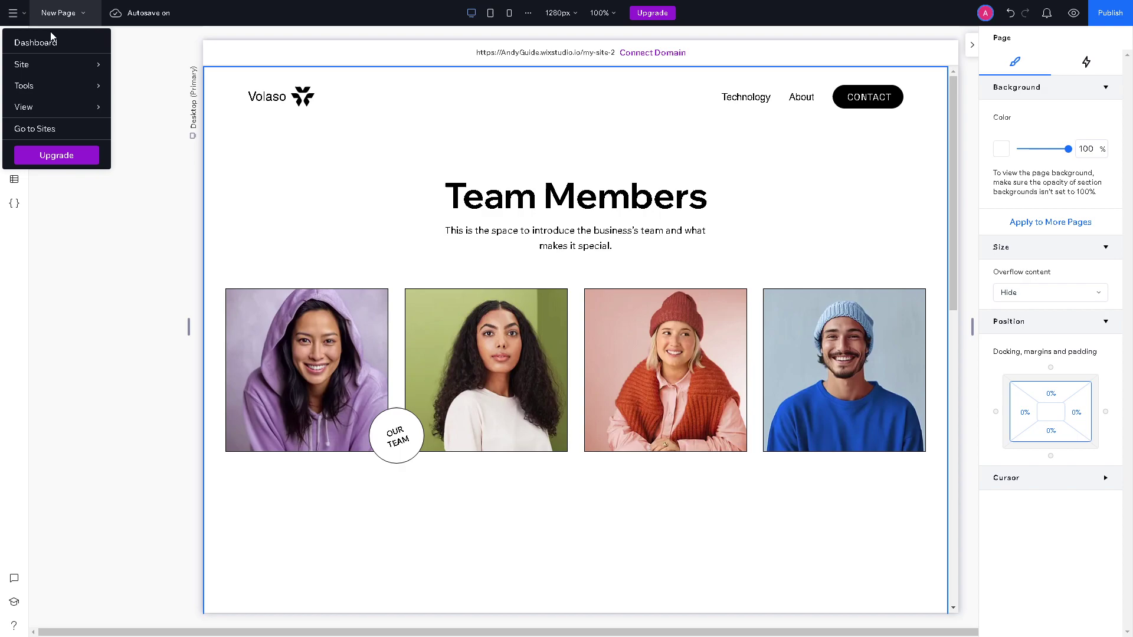
click(150, 43)
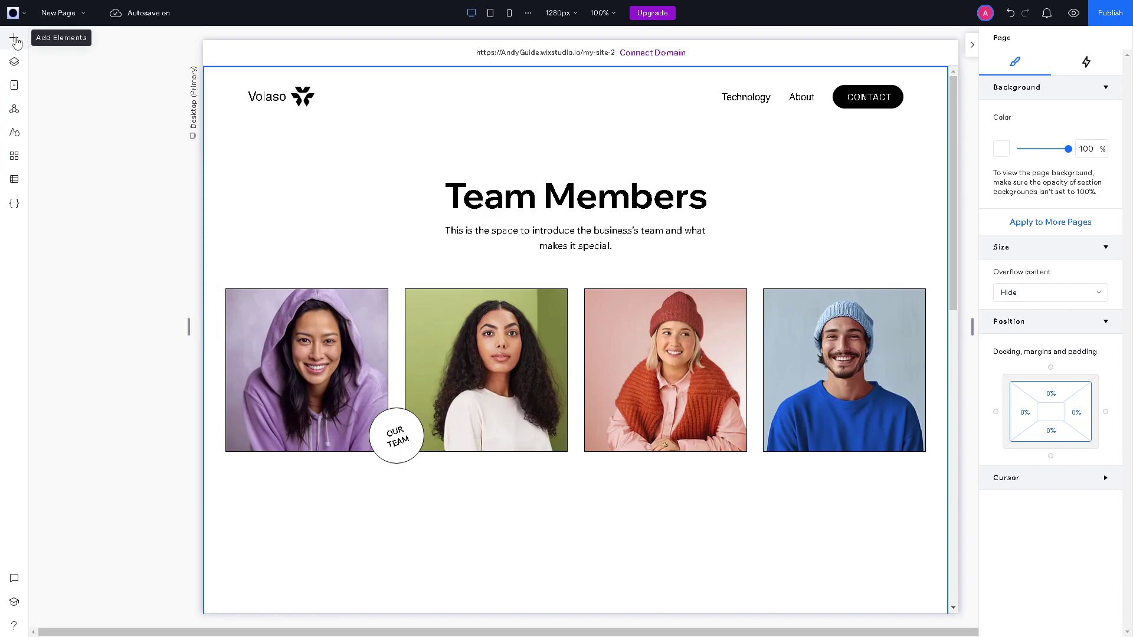
click(16, 41)
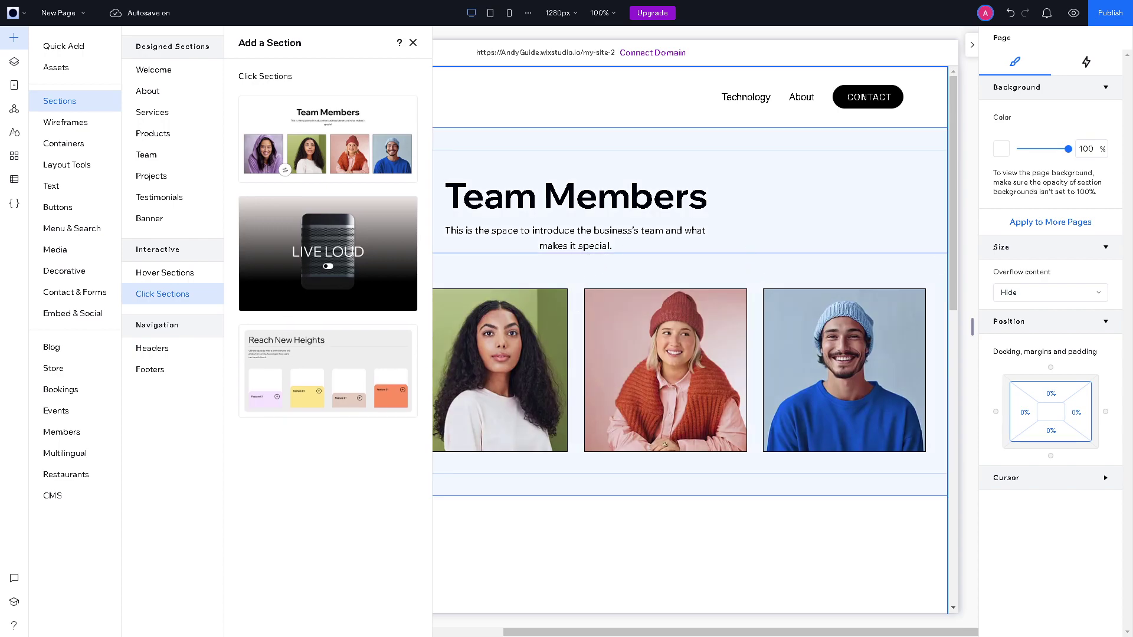
click(745, 268)
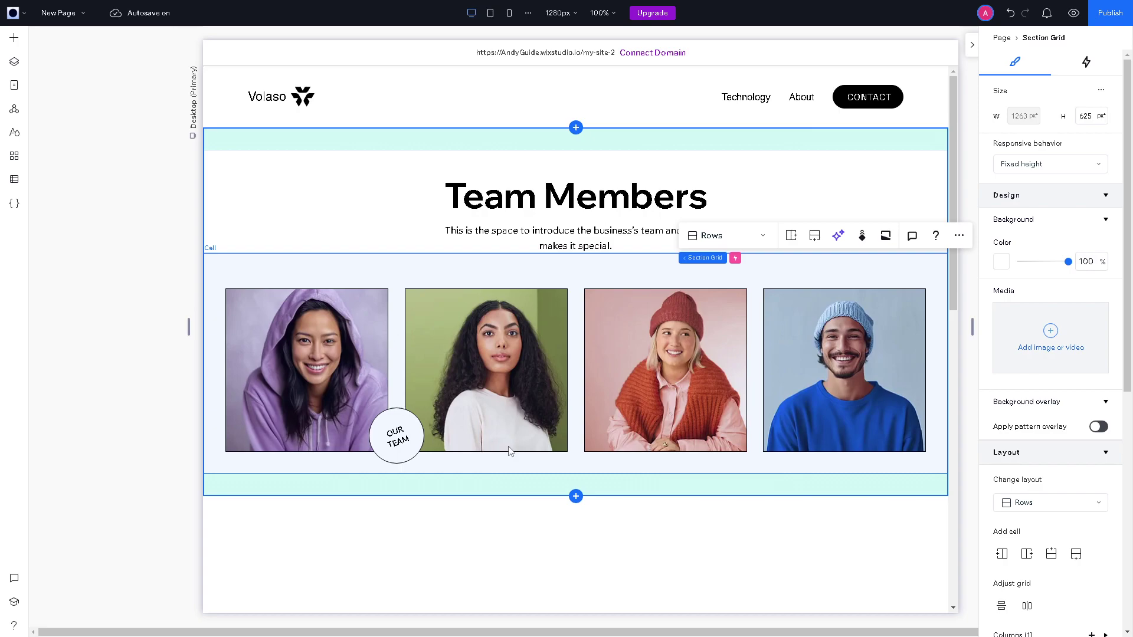
Insert a blank section below the Team Members grid and select it.
click(576, 496)
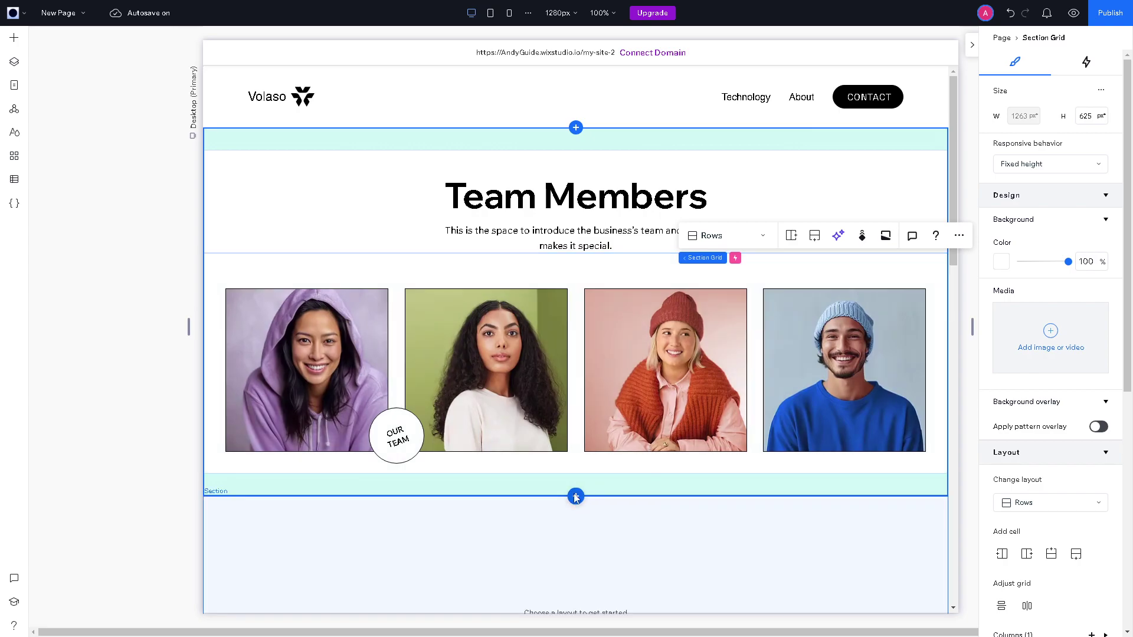
scroll(801, 263, down, 3)
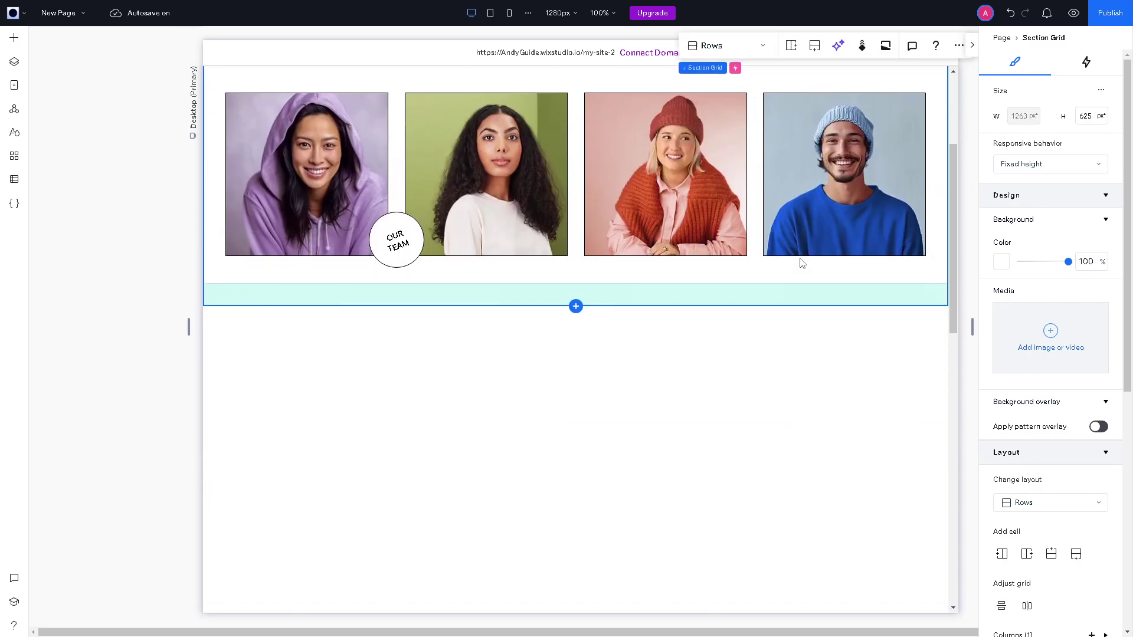
scroll(802, 263, down, 2)
click(546, 346)
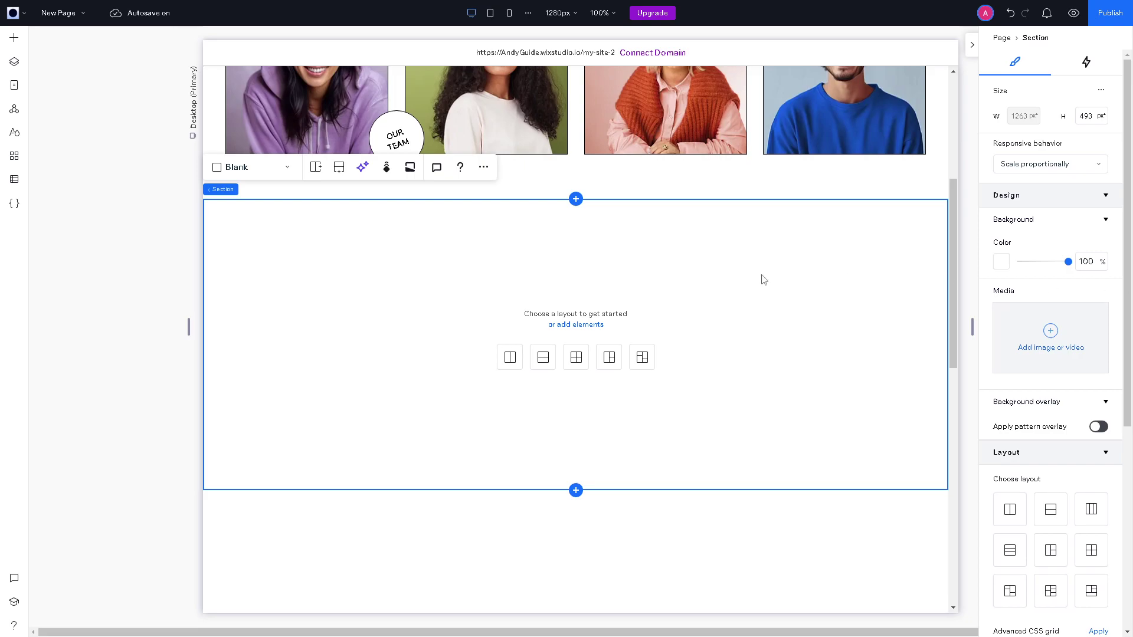
scroll(290, 274, up, 2)
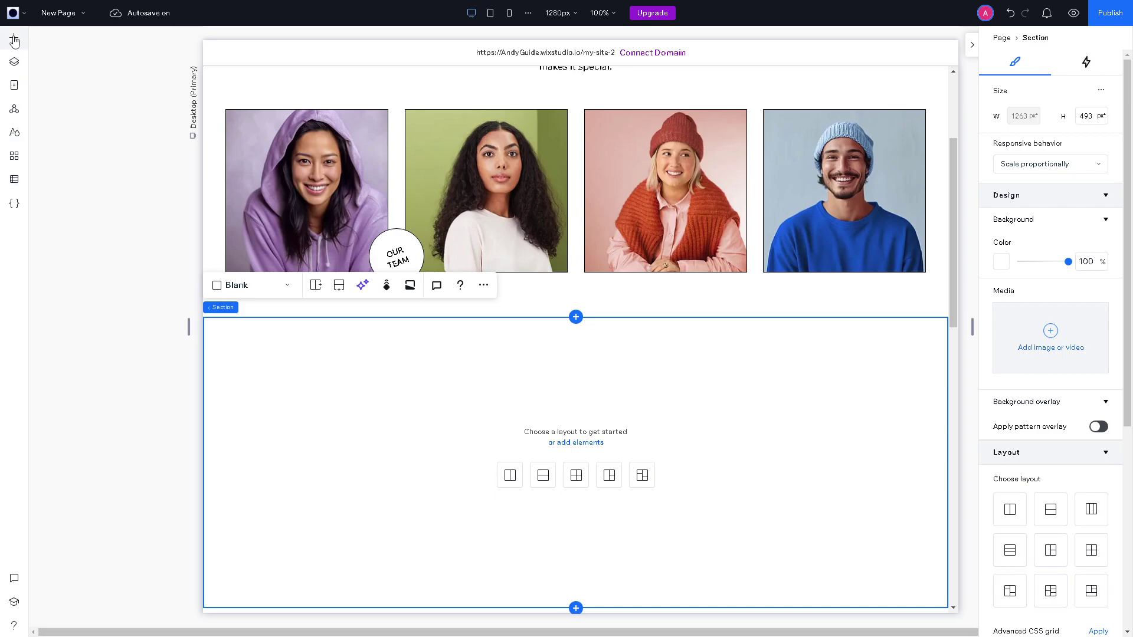
Open Site Checker from the site menu's Tools list.
click(26, 16)
mouse_move(44, 87)
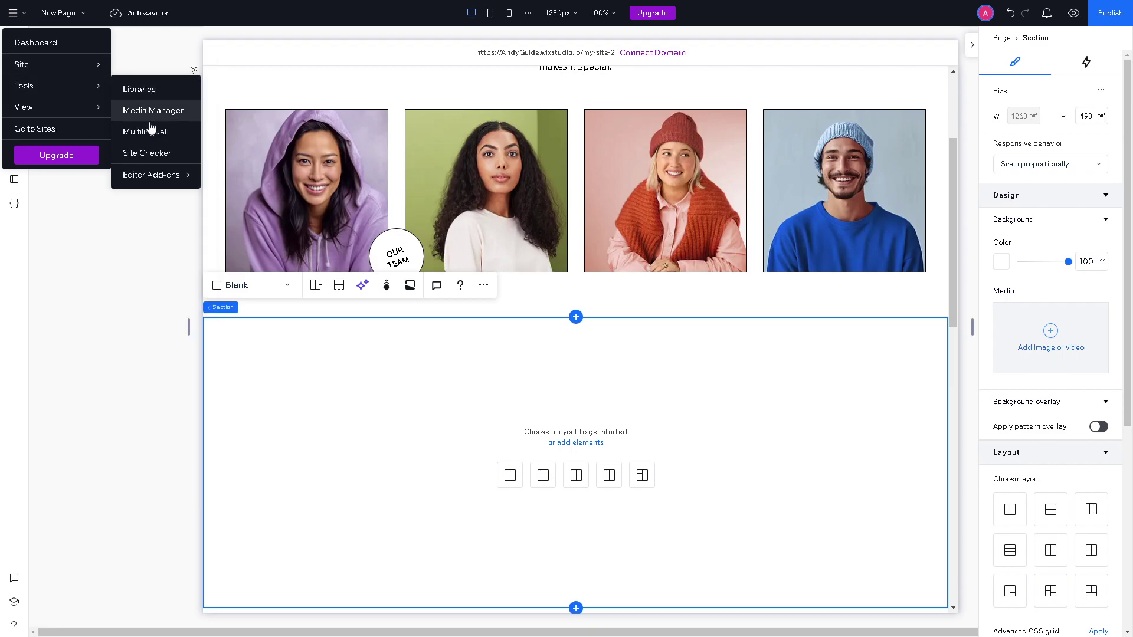
mouse_move(155, 179)
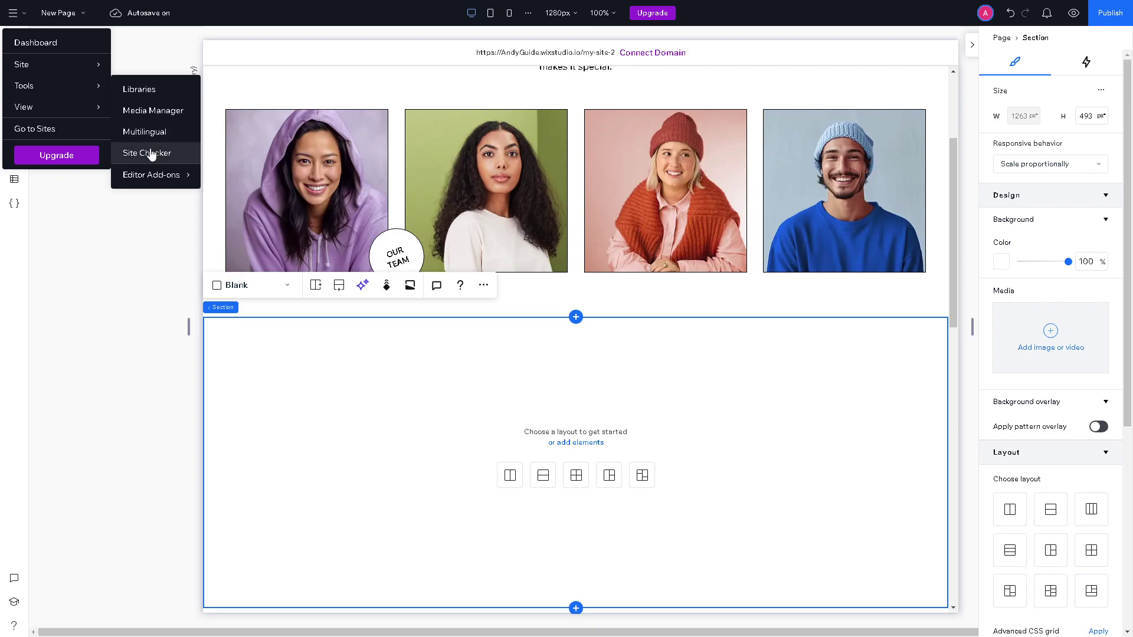
click(189, 153)
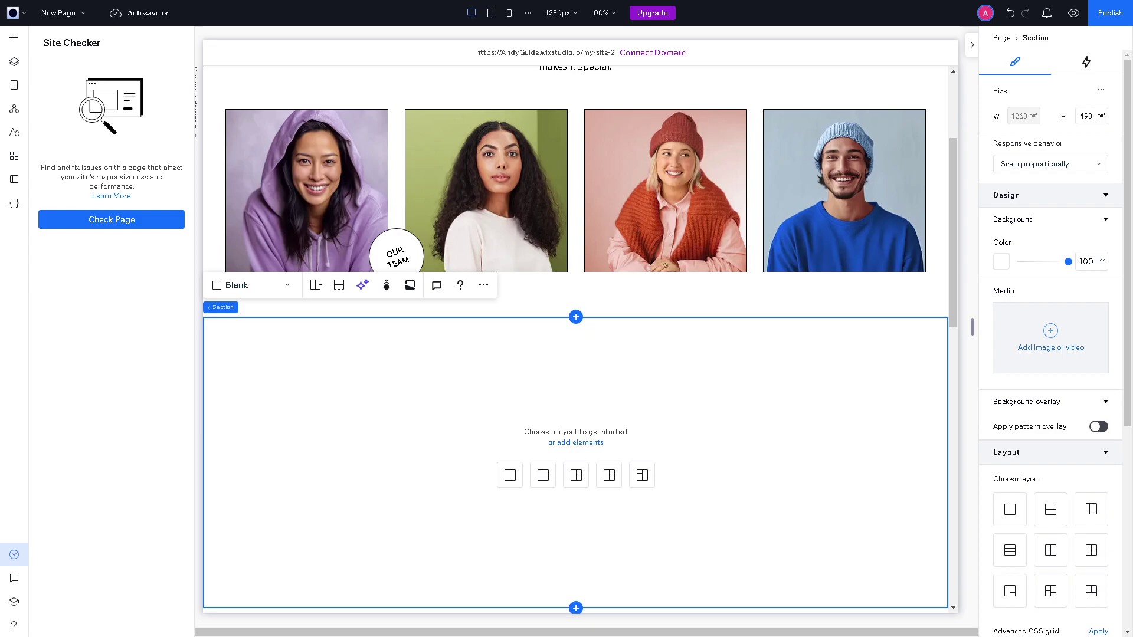
Delete the new section's row grid, then bring up the Add Elements panel.
scroll(1050, 343, down, 1)
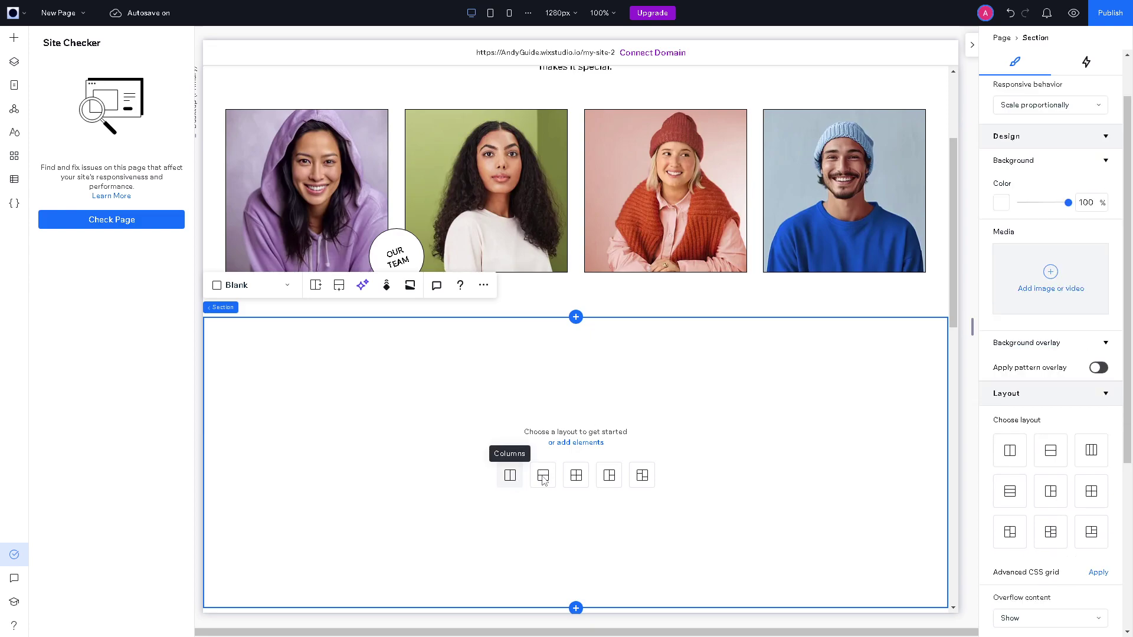
key(Escape)
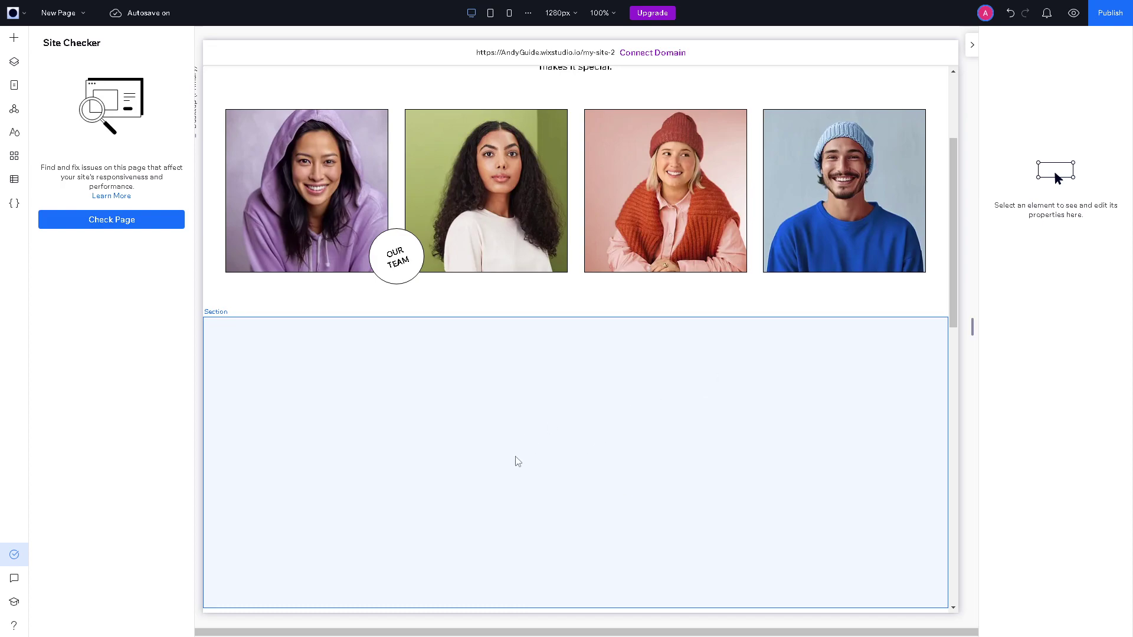
click(354, 441)
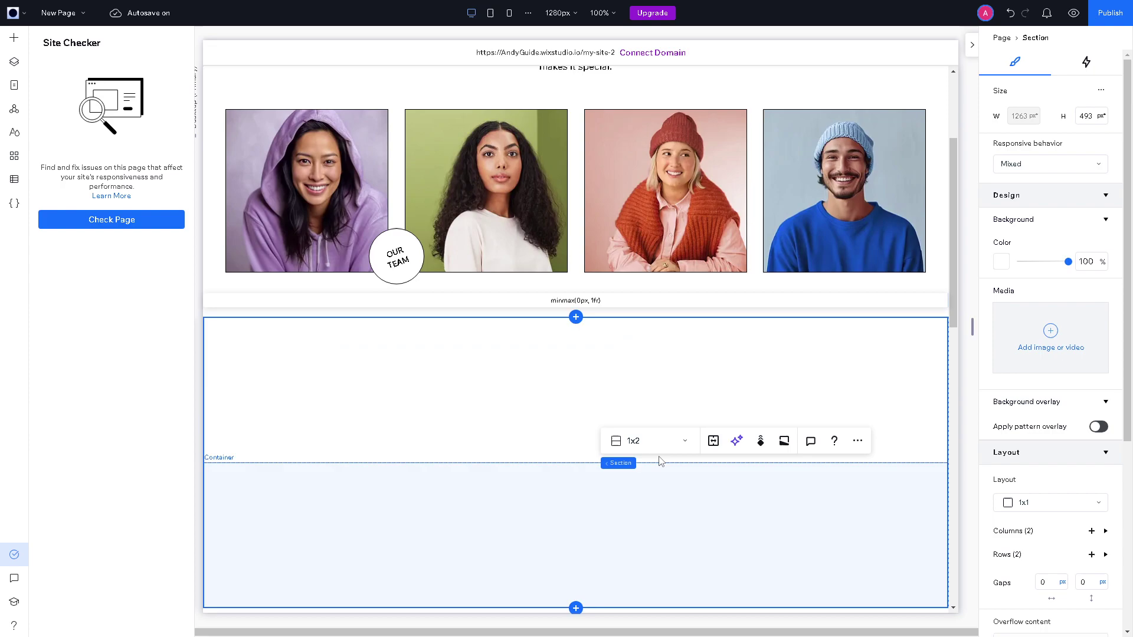
click(570, 354)
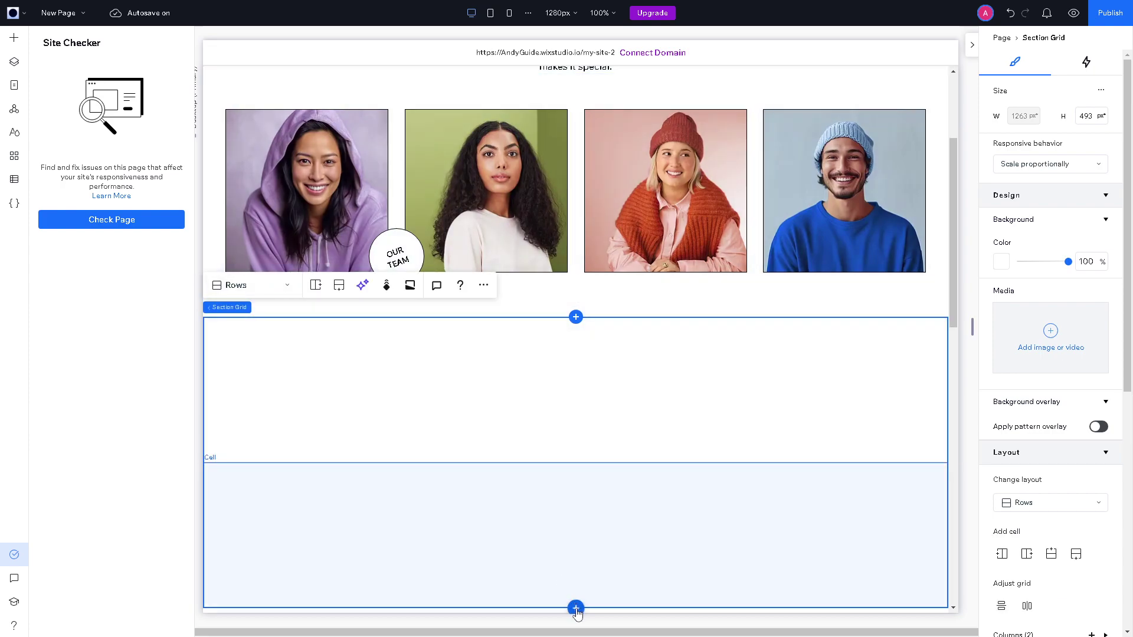
scroll(564, 488, down, 1)
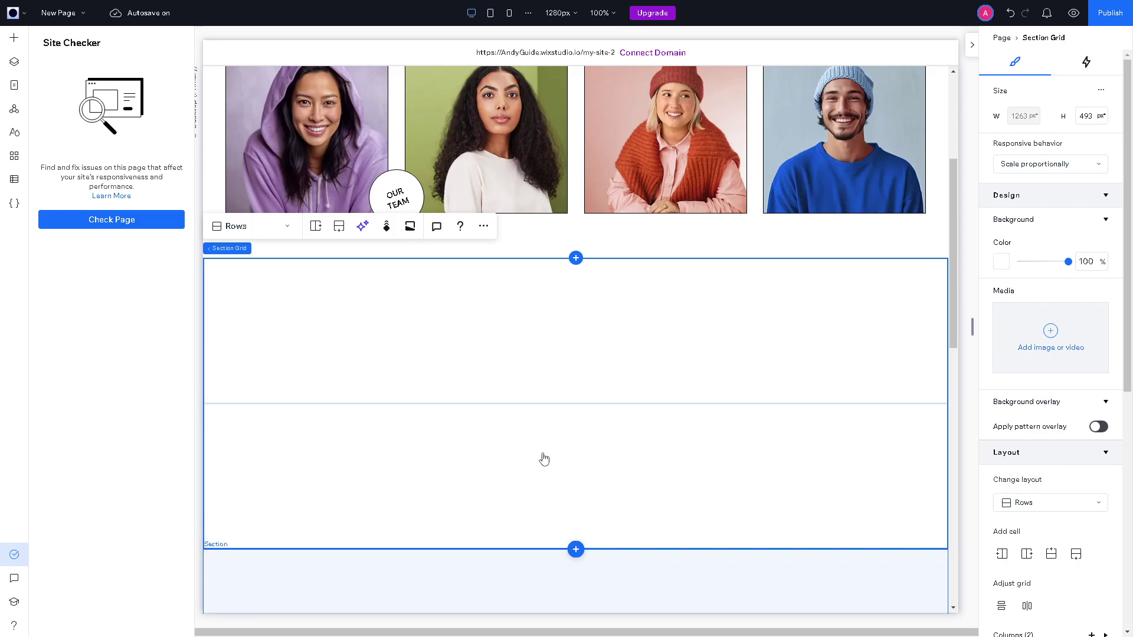
scroll(632, 380, down, 2)
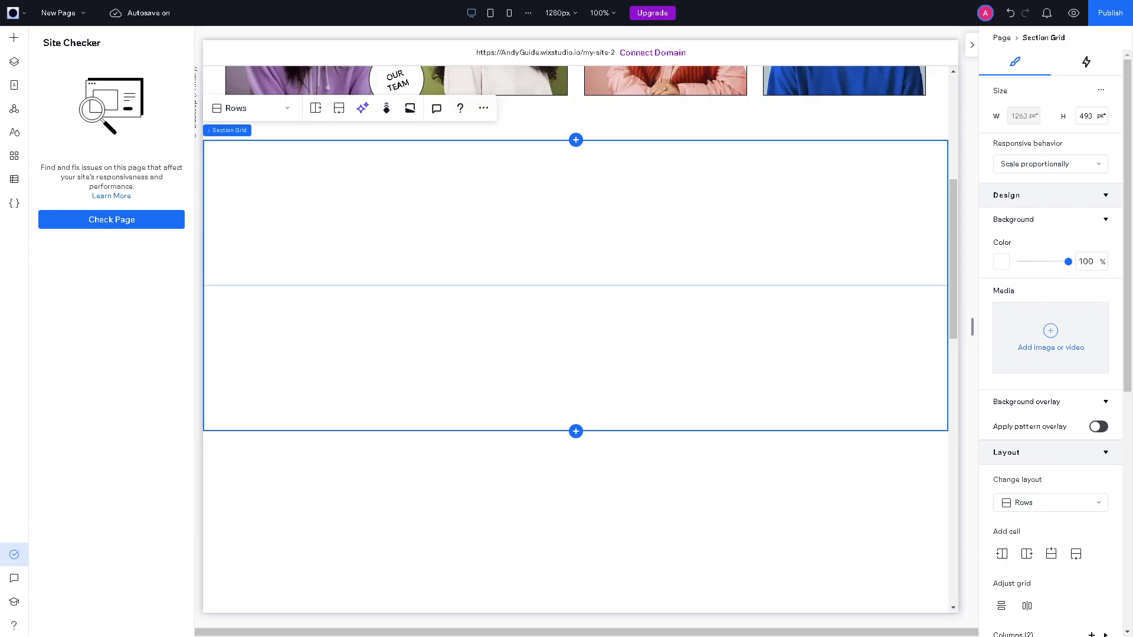
scroll(604, 307, down, 4)
key(Delete)
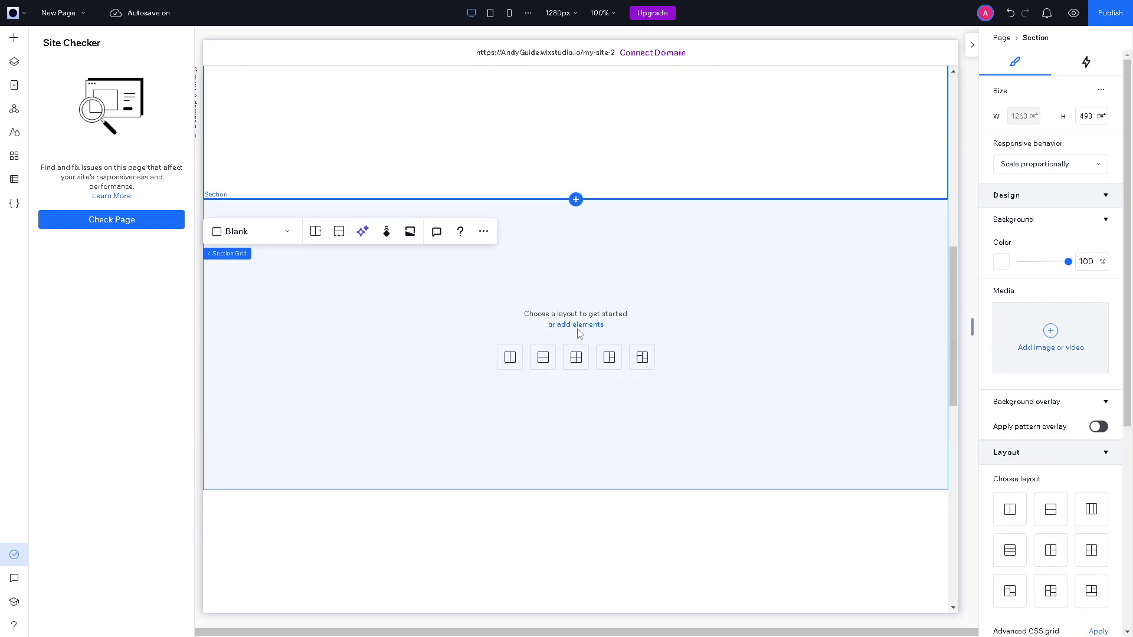
click(579, 325)
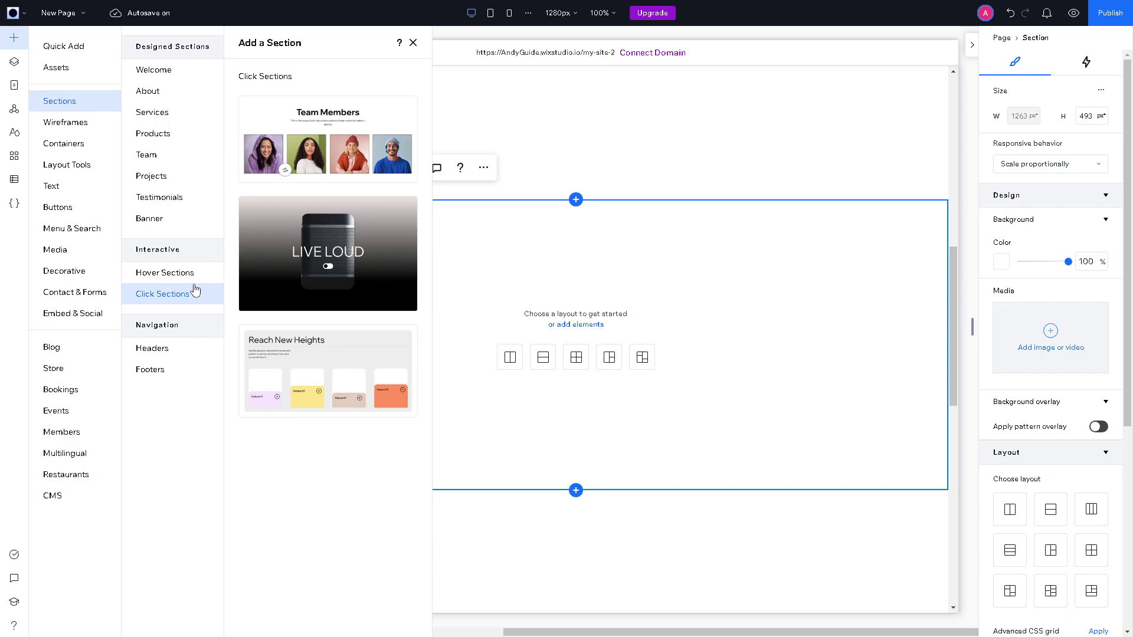
Add the 'Explore What Lies Beyond' aerial-video section from the Hover Sections designs.
click(159, 273)
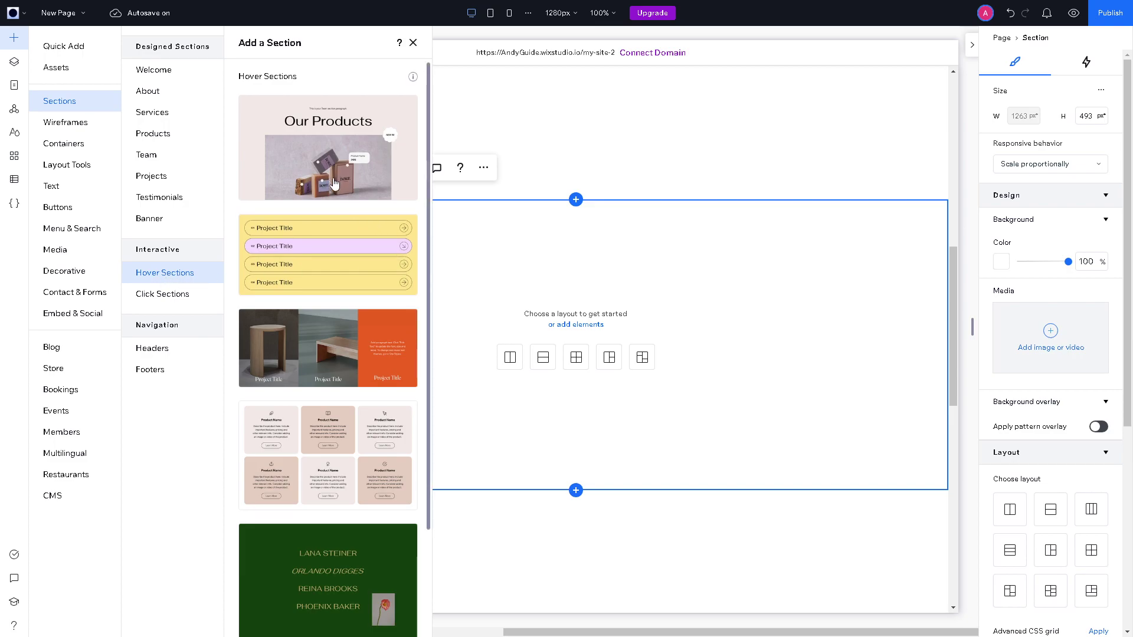
scroll(334, 183, up, 3)
scroll(333, 336, down, 5)
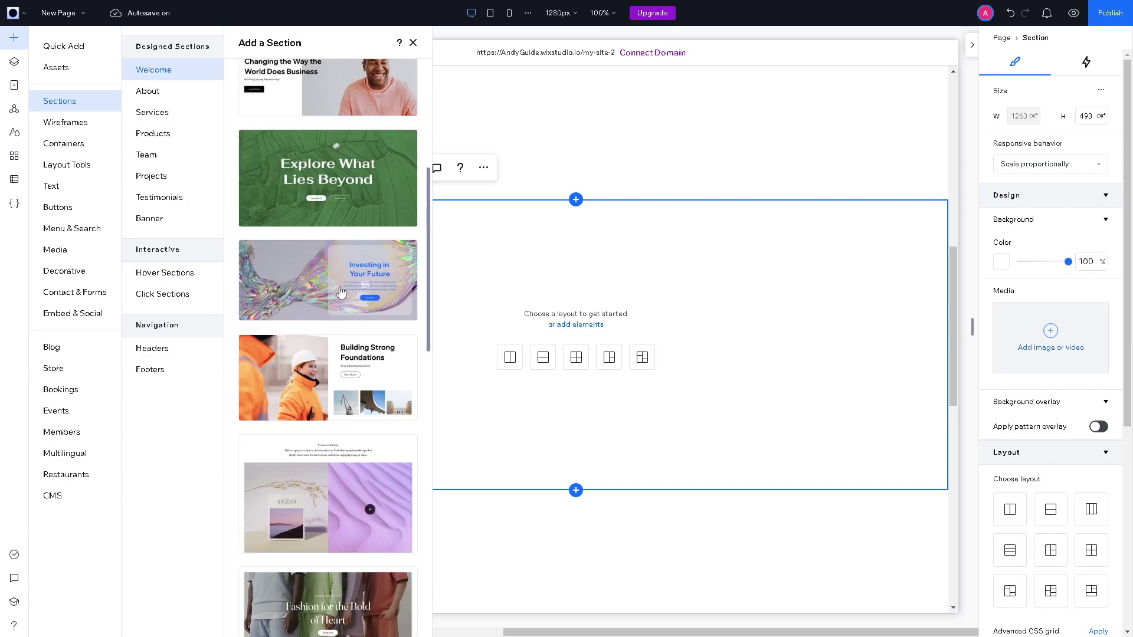
click(349, 190)
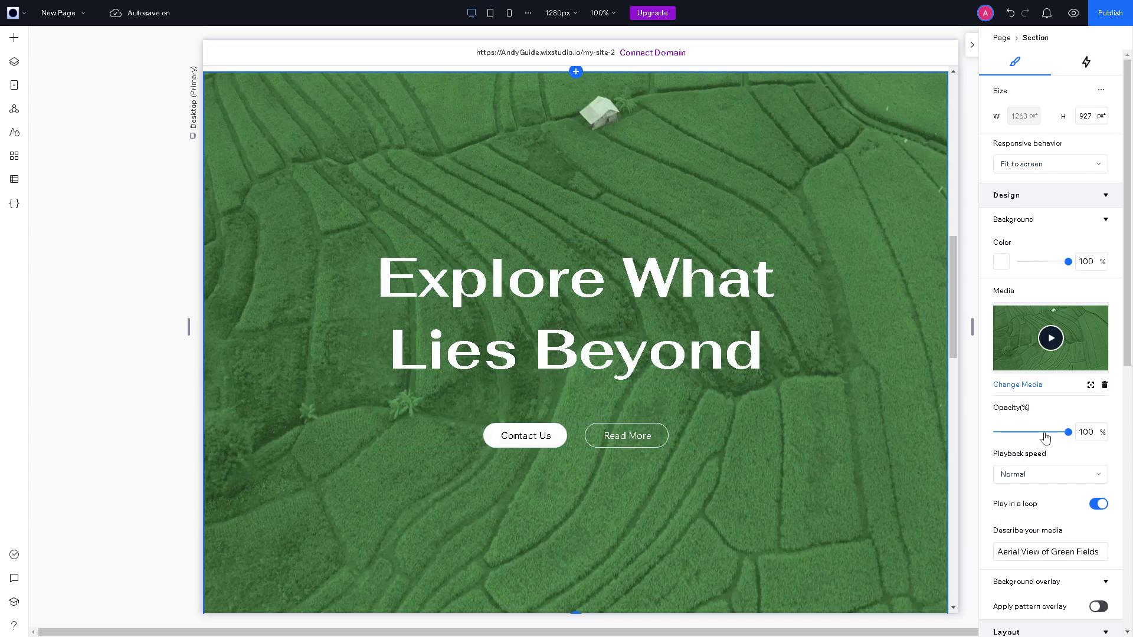
Adjust the video opacity, keep looping on, collapse Background overlay, then deselect.
drag(1045, 437, 1074, 434)
scroll(1083, 497, down, 1)
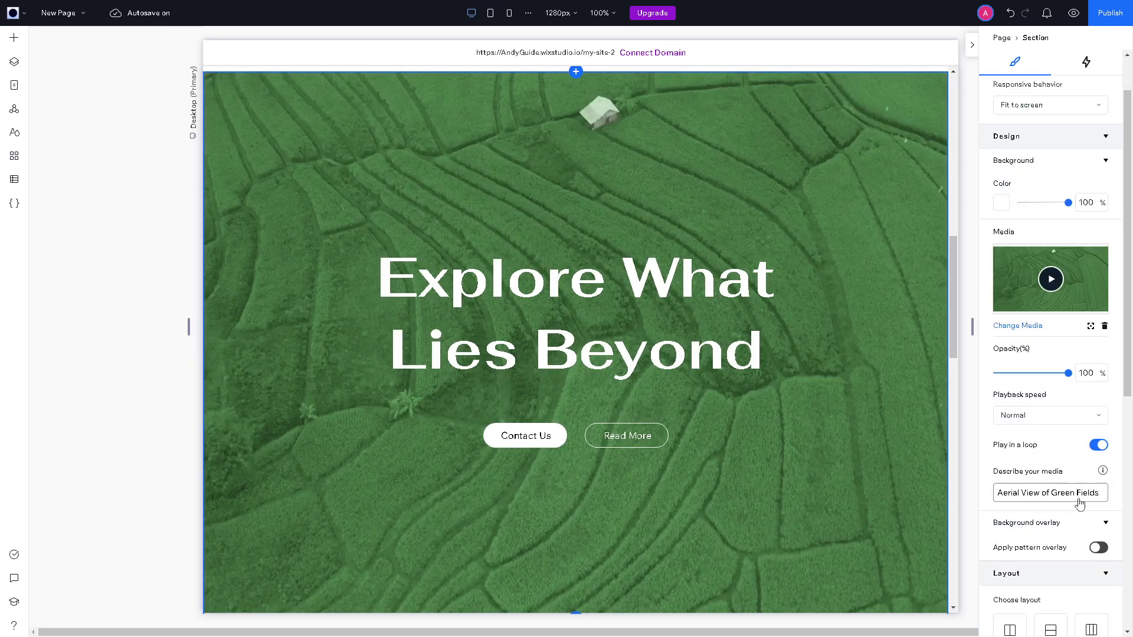
click(1097, 445)
click(1107, 446)
click(1107, 524)
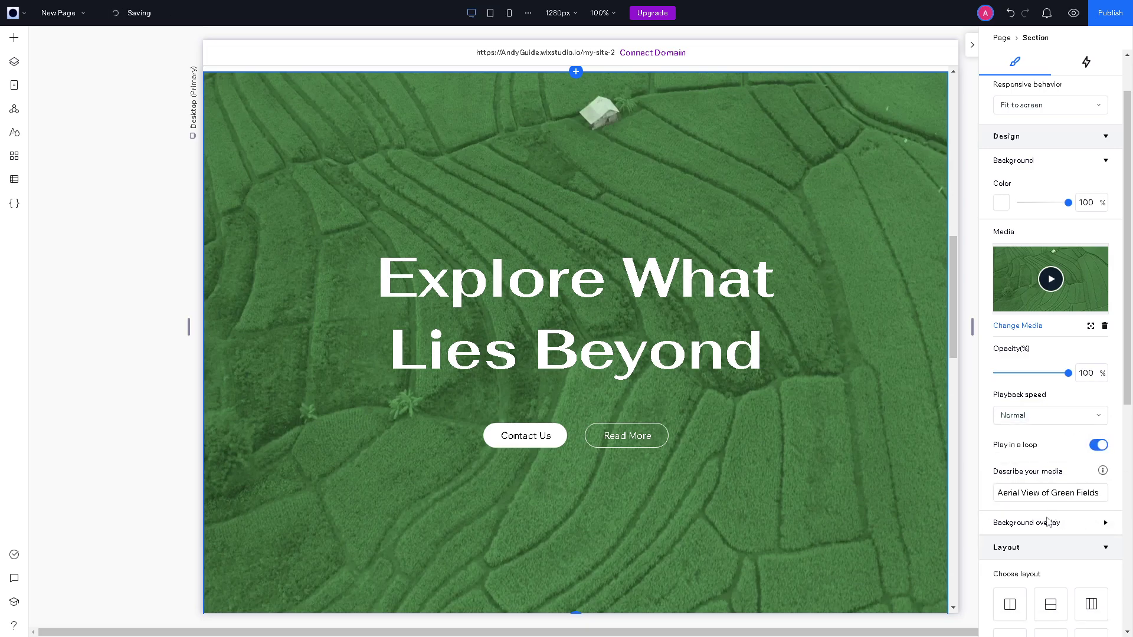
scroll(1048, 519, down, 2)
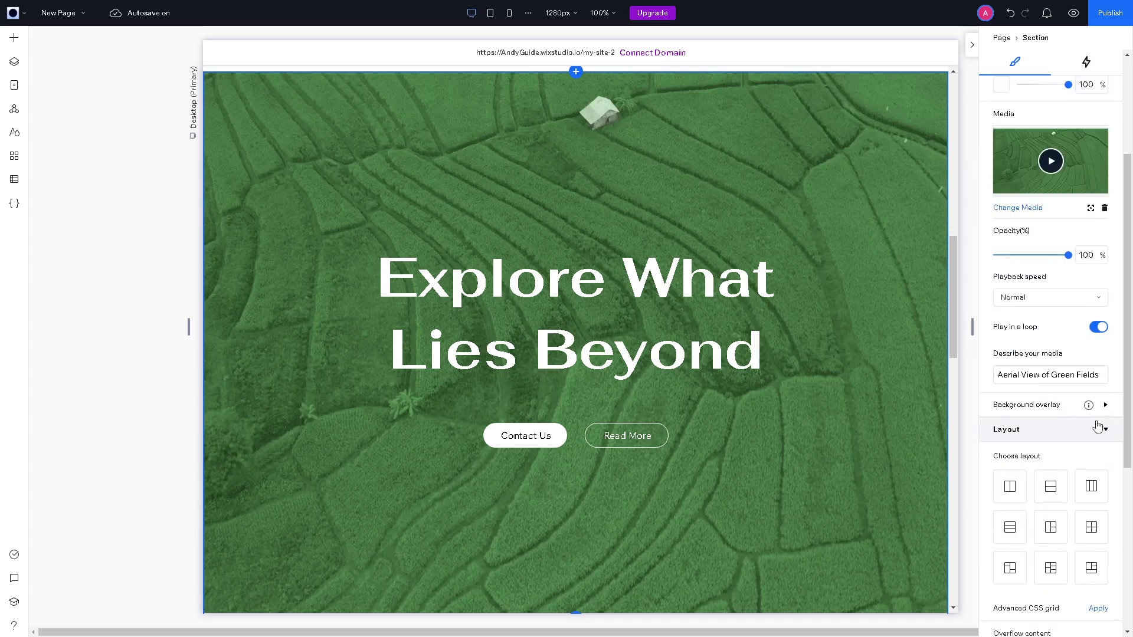
scroll(1056, 490, down, 1)
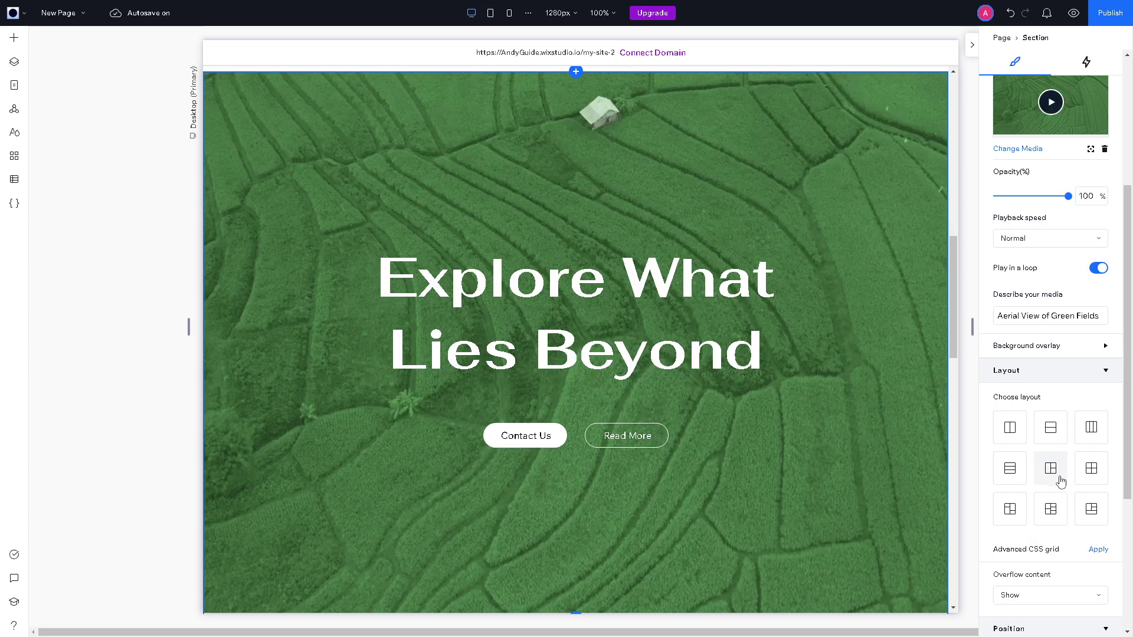
key(Escape)
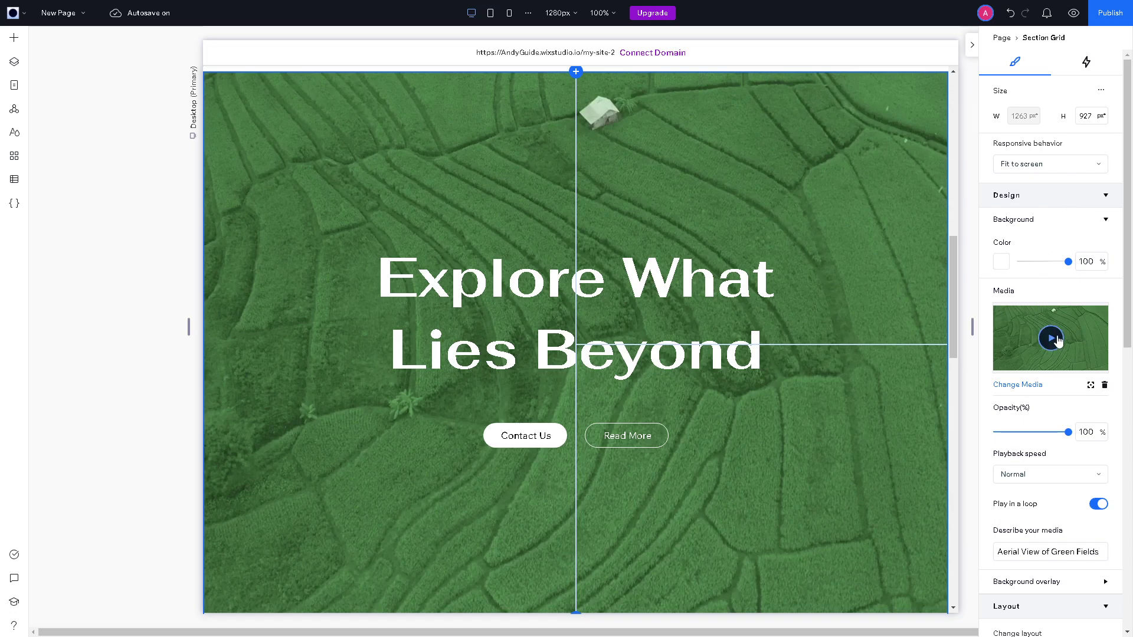
Play the background video and check the section's left padding value.
click(1051, 339)
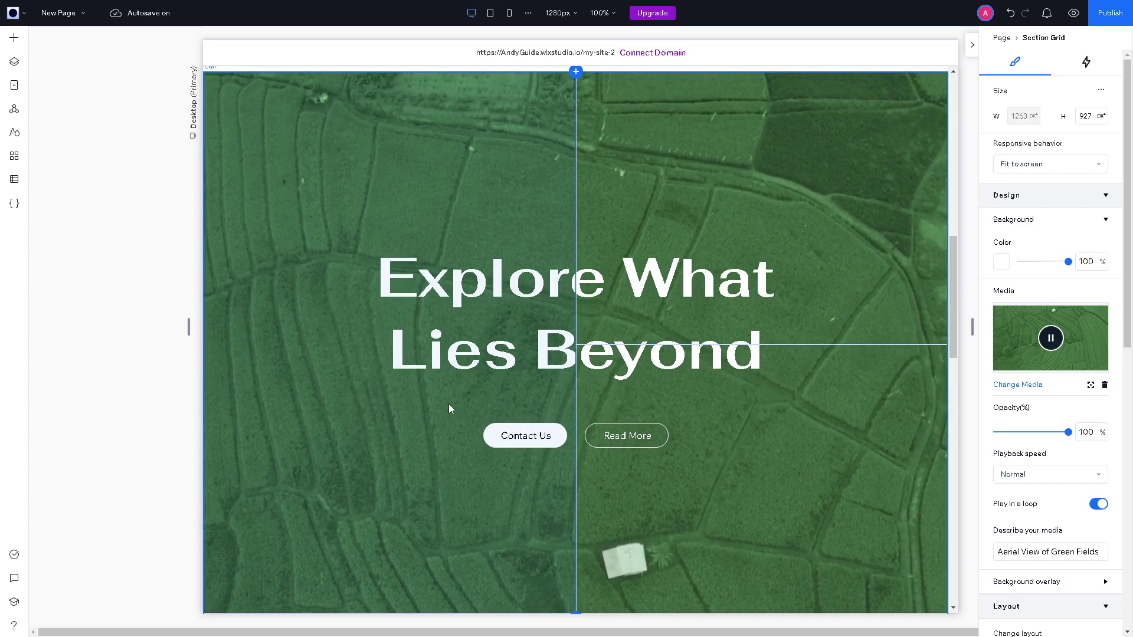
scroll(1059, 470, down, 6)
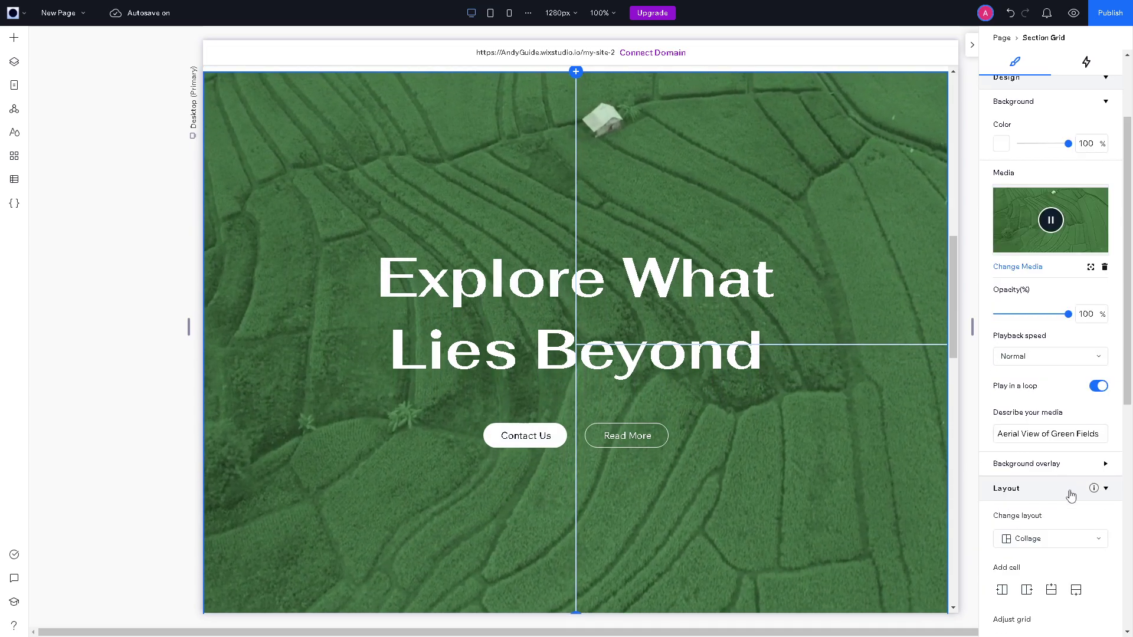
scroll(1079, 500, down, 4)
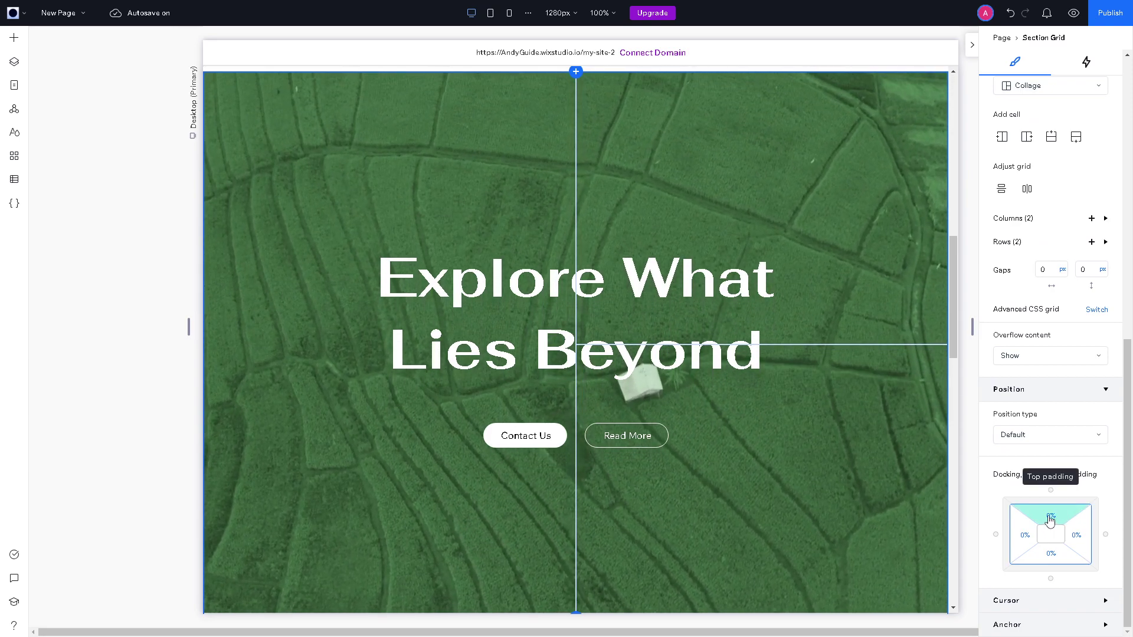
click(1021, 535)
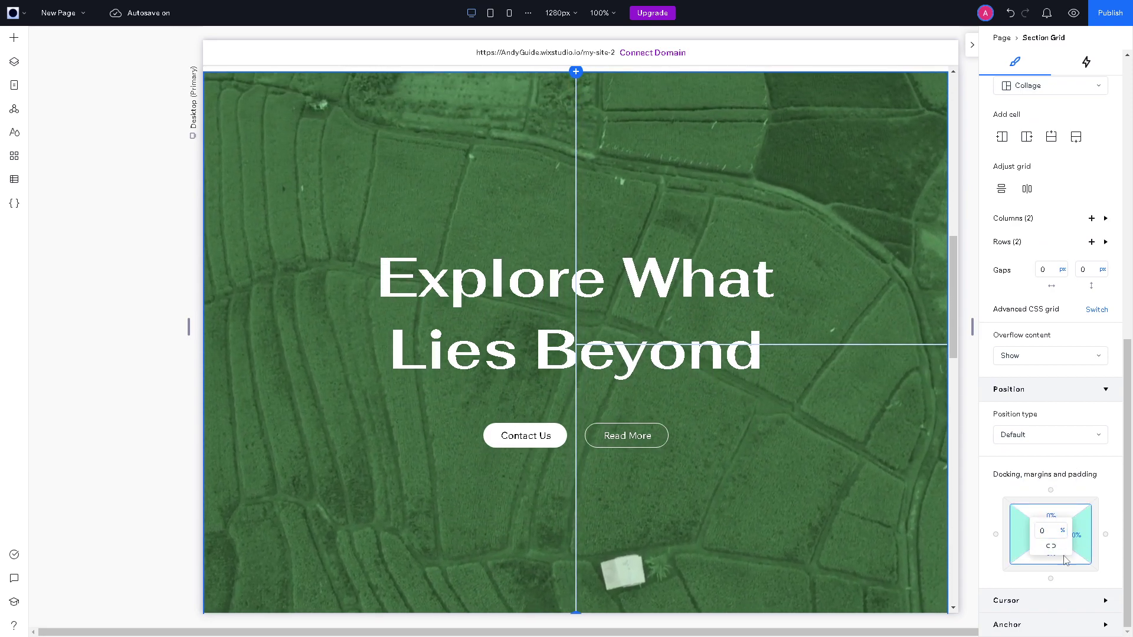
Set the section's responsive behavior to Fixed height.
scroll(1031, 416, up, 10)
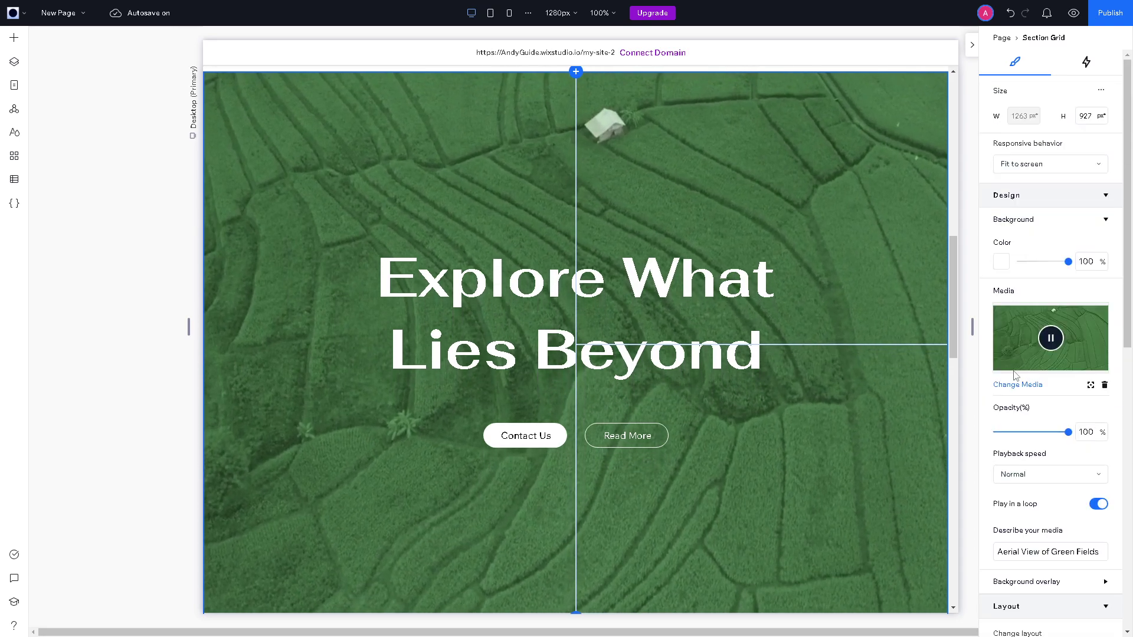
click(1098, 164)
scroll(1099, 167, down, 10)
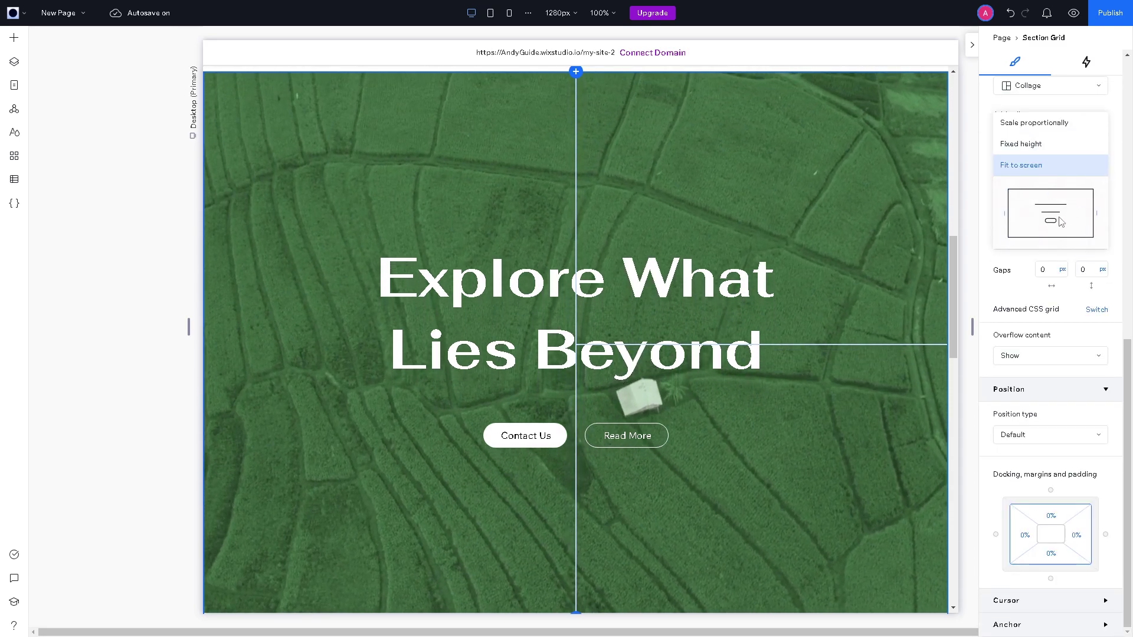
click(1022, 144)
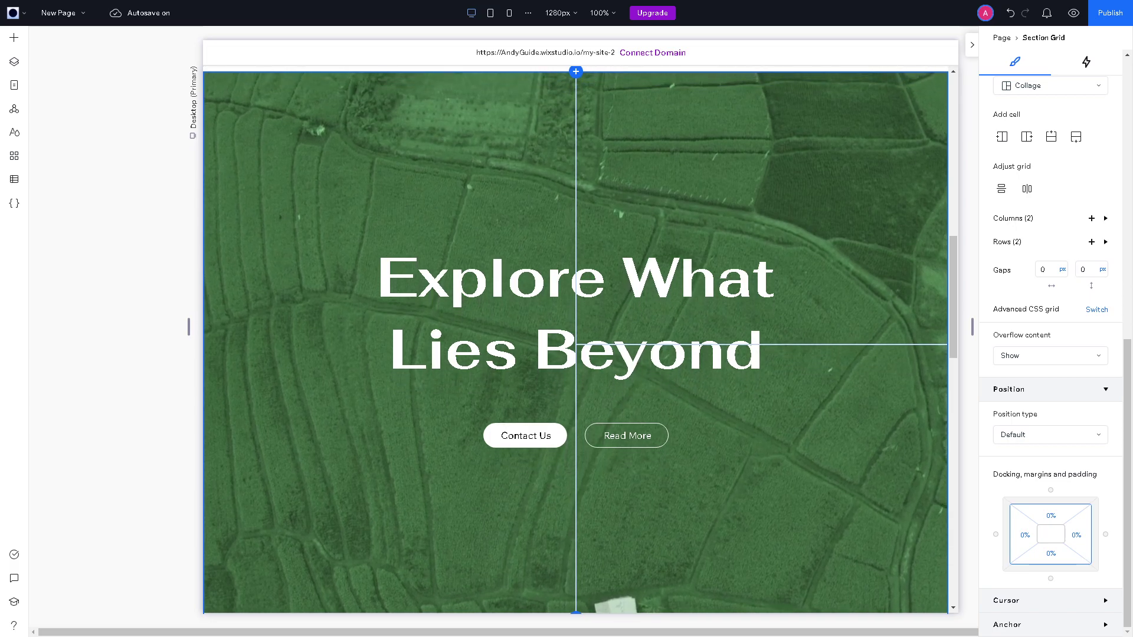
Bring up the section background colour choices and try the dark red saved colour.
scroll(1091, 189, up, 8)
mouse_move(1094, 182)
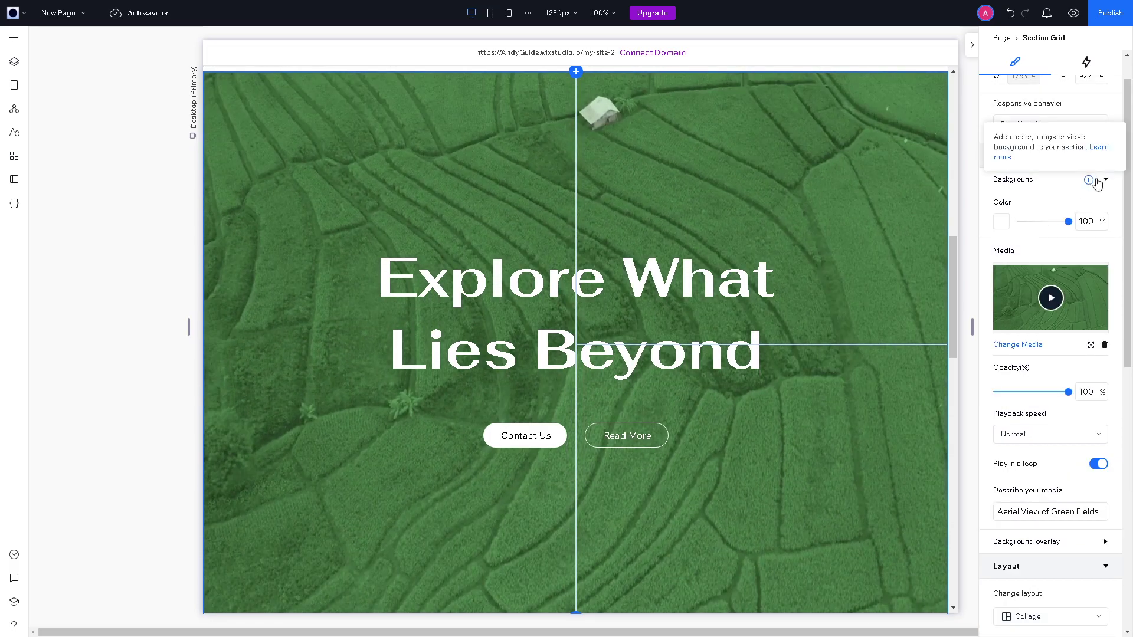
click(1107, 164)
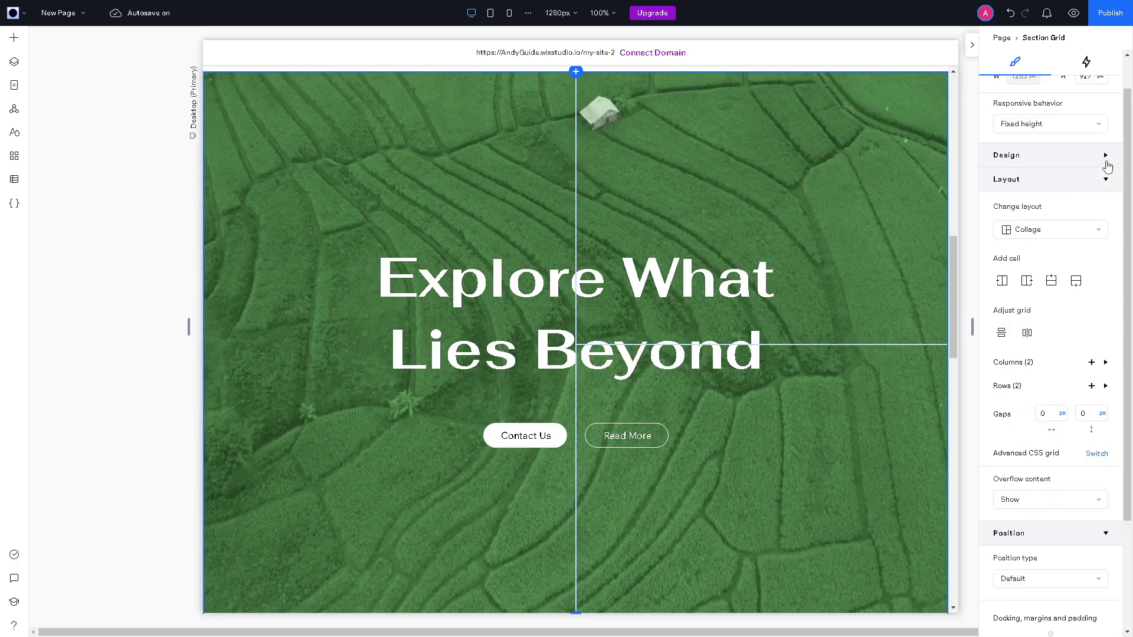
click(1107, 162)
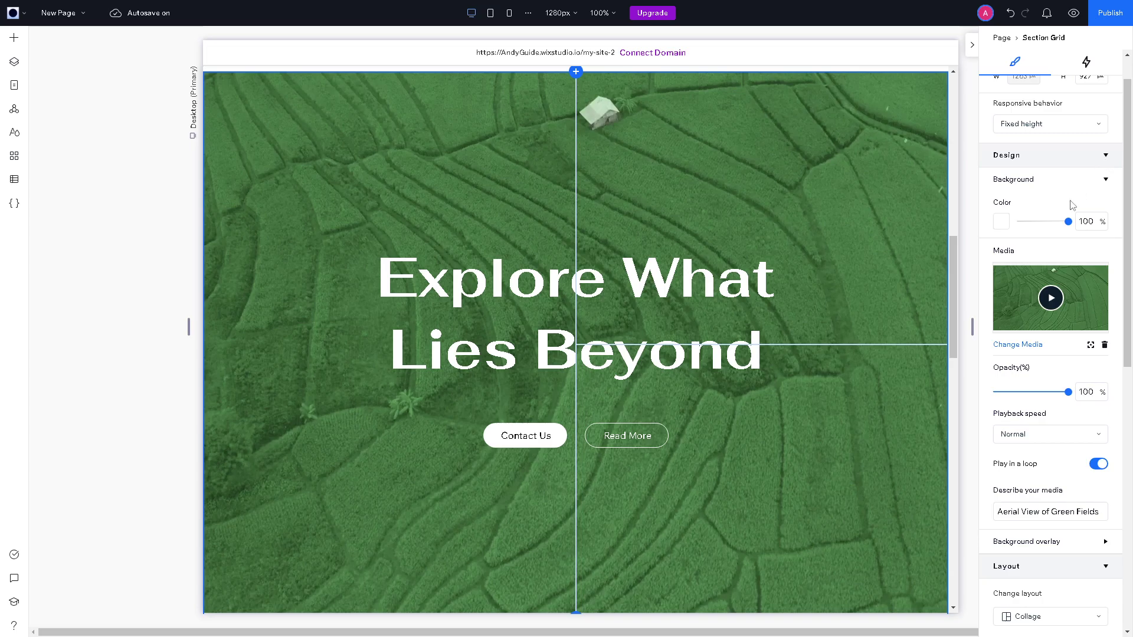
click(1001, 223)
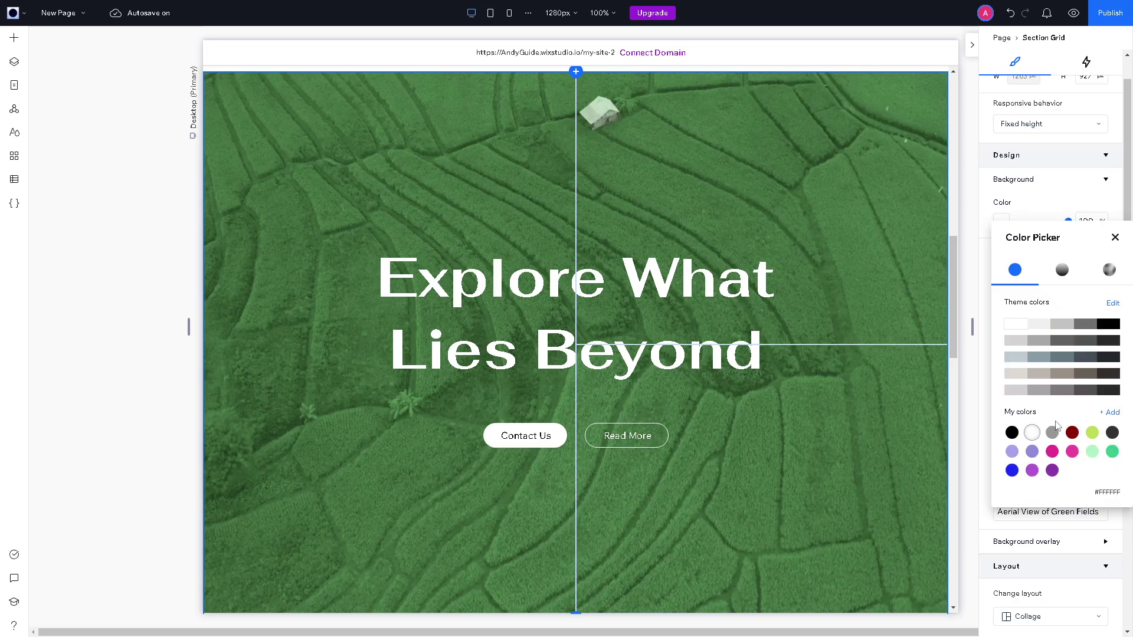
click(1074, 437)
Create a custom magenta #D3177D and apply it as the section's background colour.
click(1115, 417)
click(1082, 293)
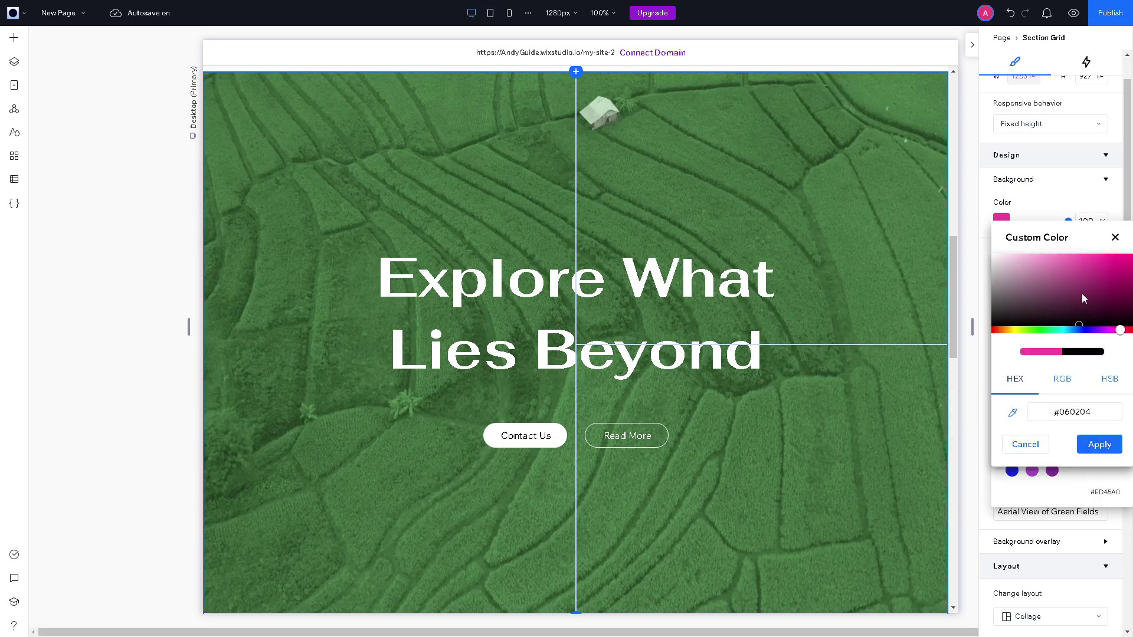
click(1093, 266)
click(1120, 269)
click(1117, 266)
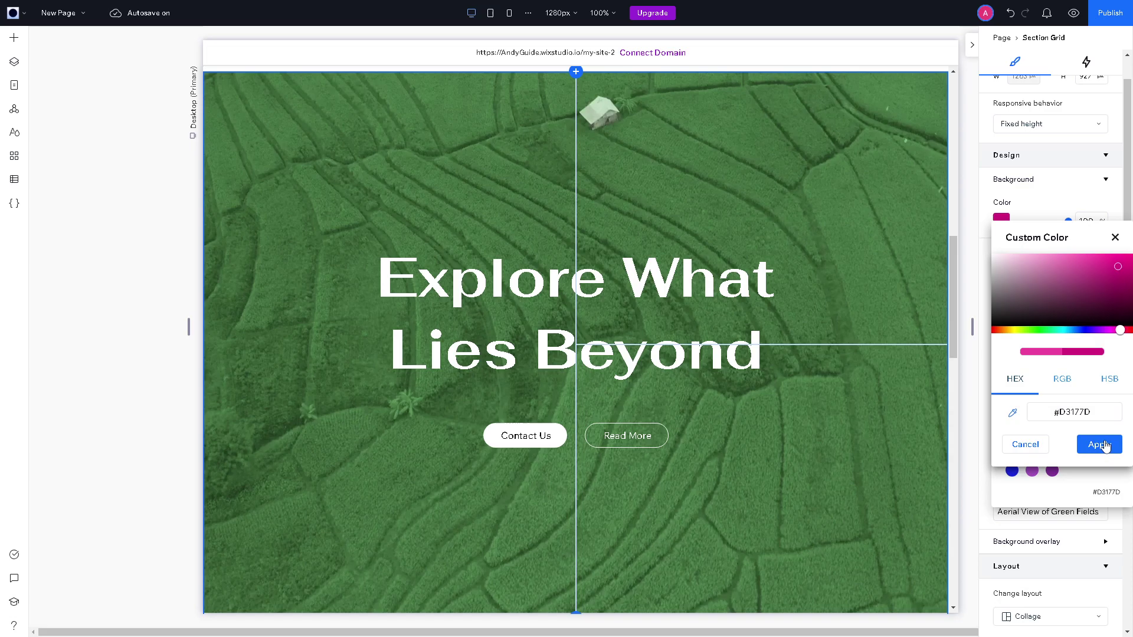
click(1099, 444)
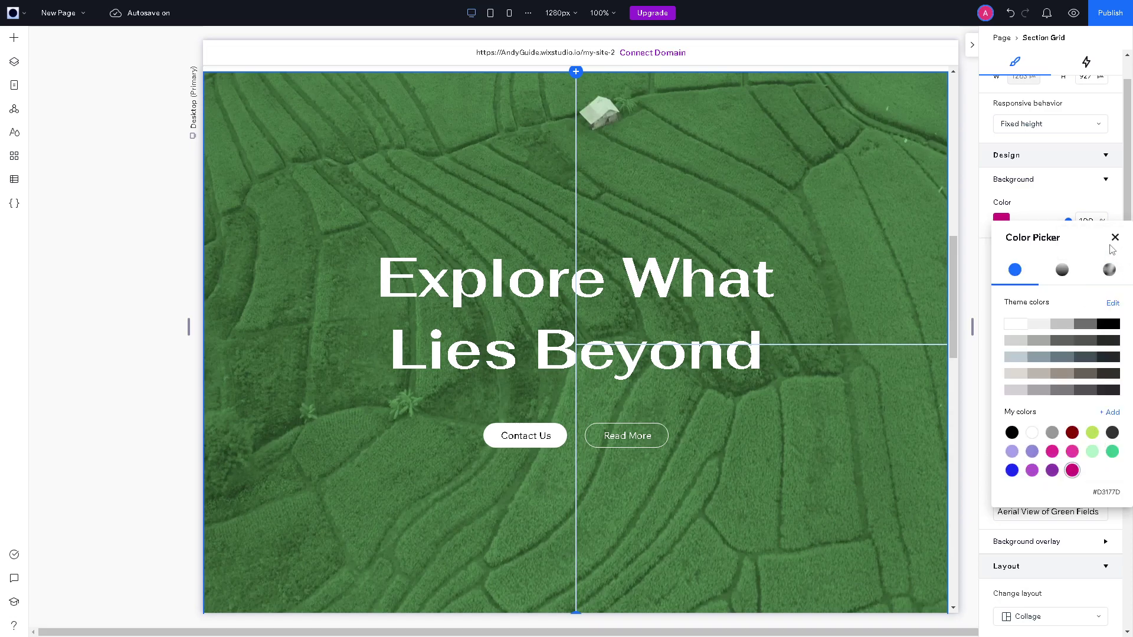
click(1115, 238)
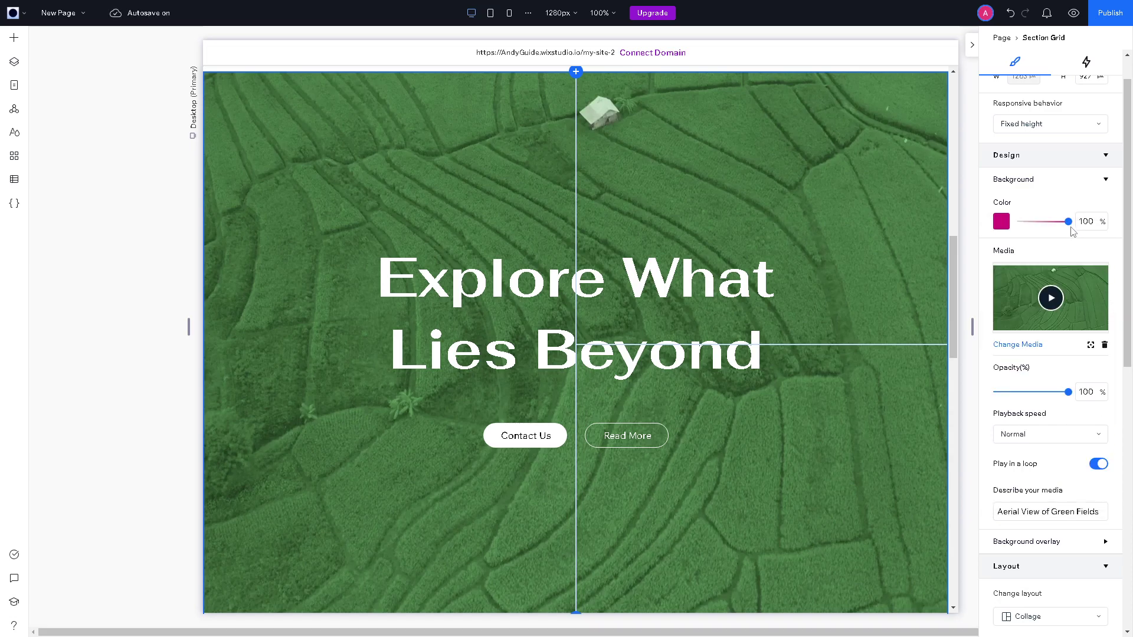
click(1002, 222)
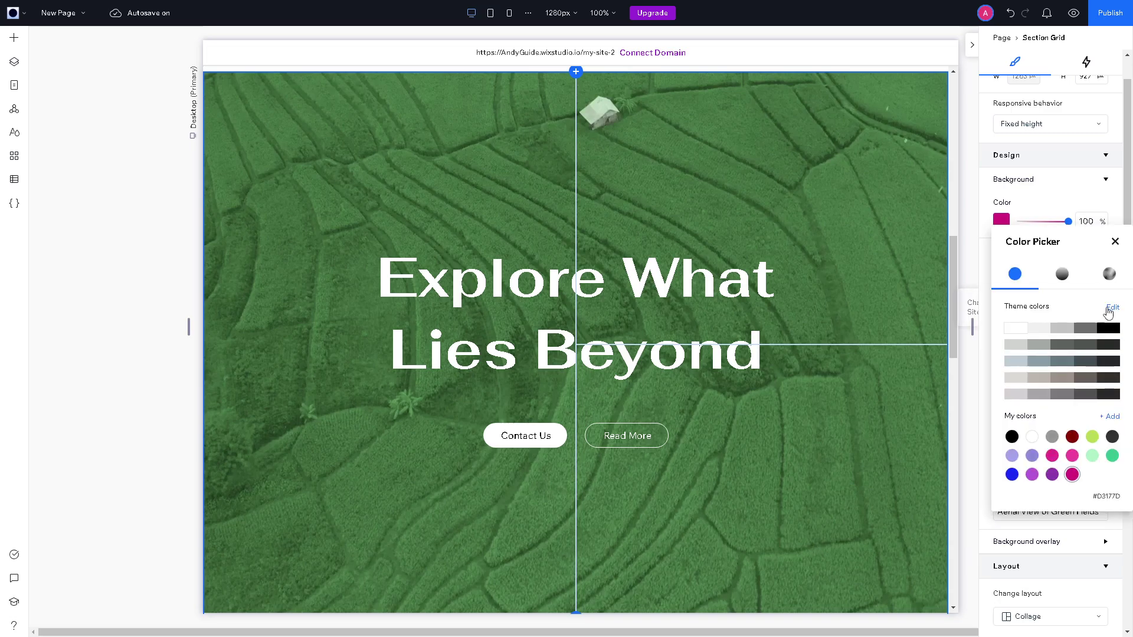
In Site Color Styles, keep the Background & Text swatch black, apply it, and close the panel.
click(1114, 309)
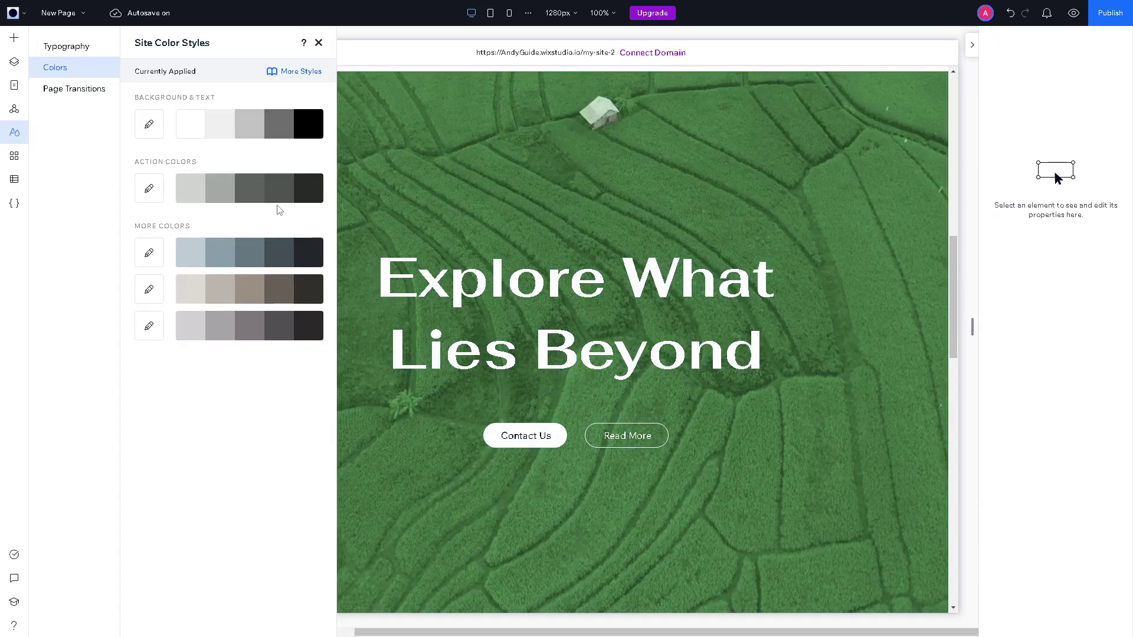
click(309, 126)
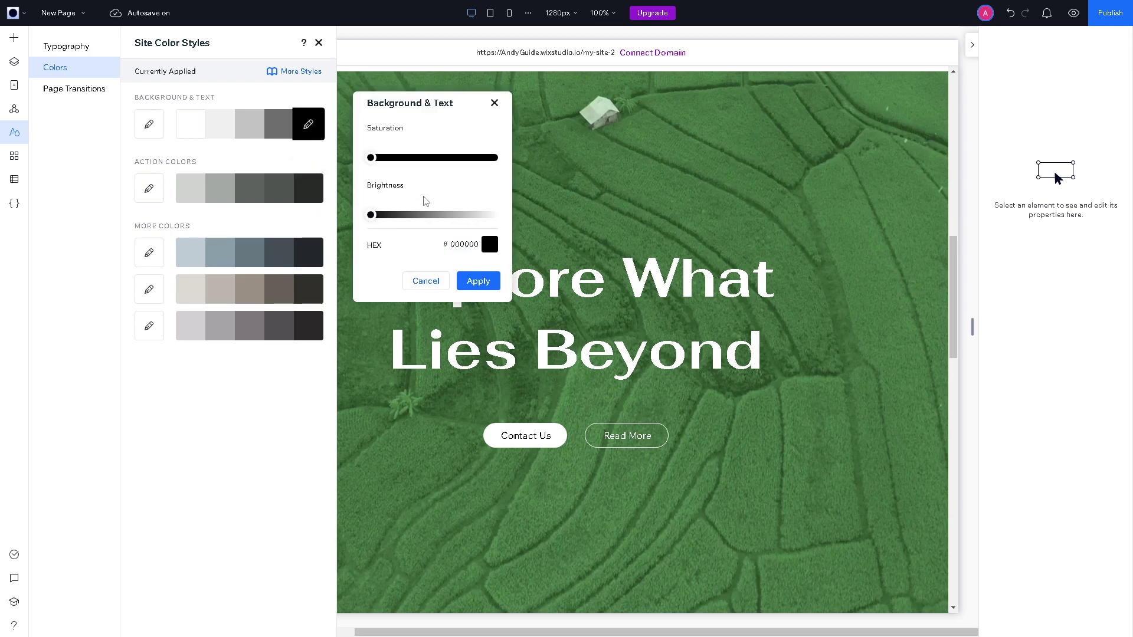
click(489, 245)
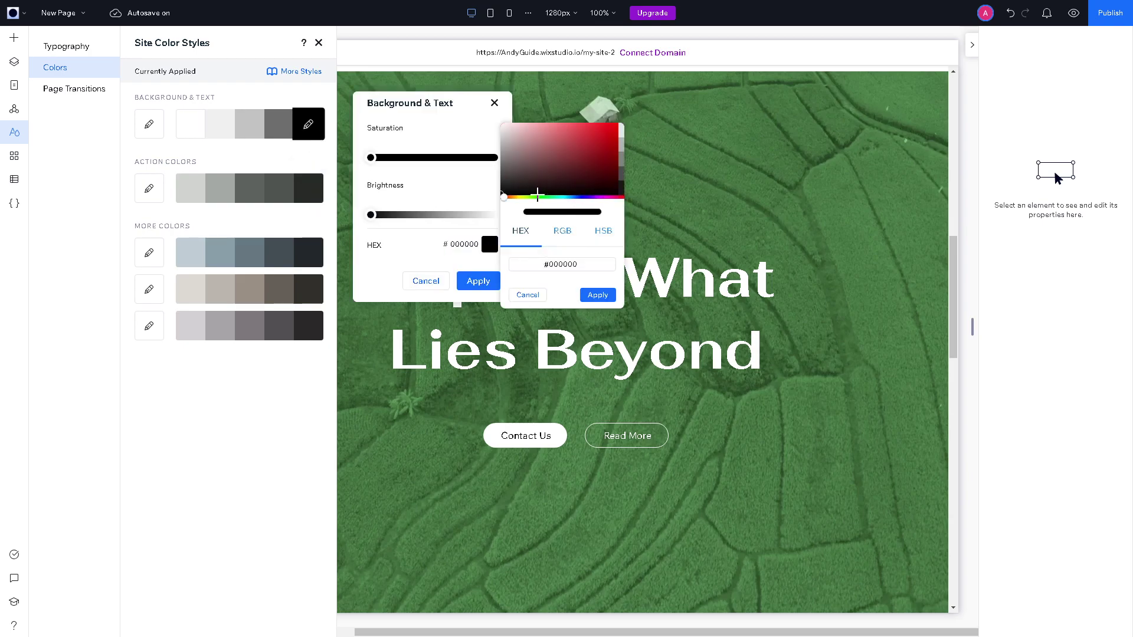
click(519, 198)
click(598, 295)
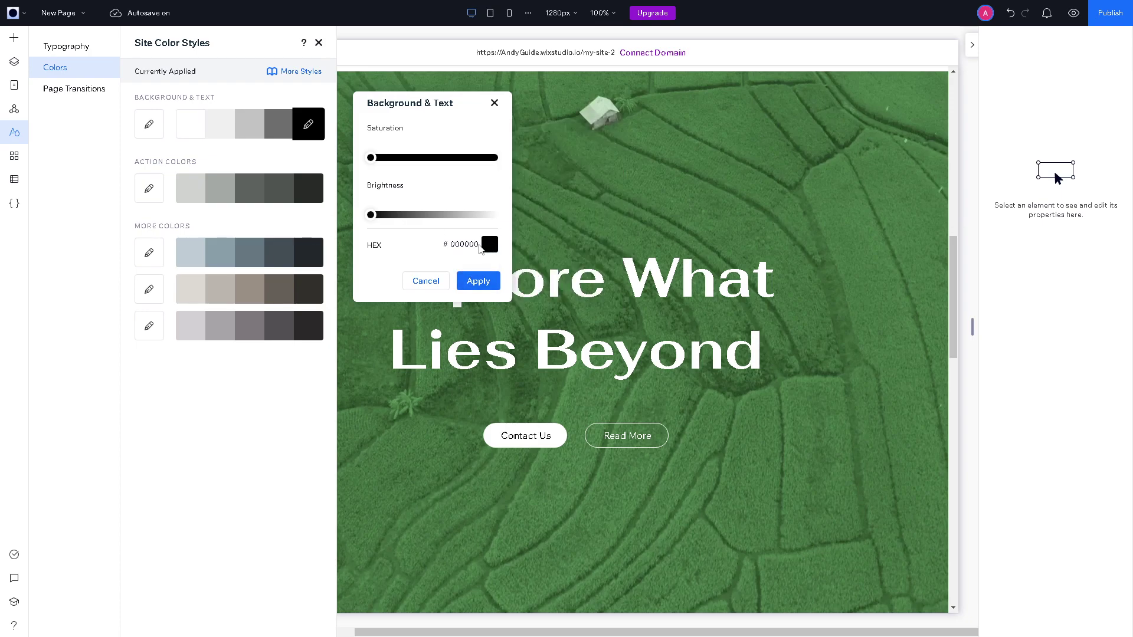
click(490, 246)
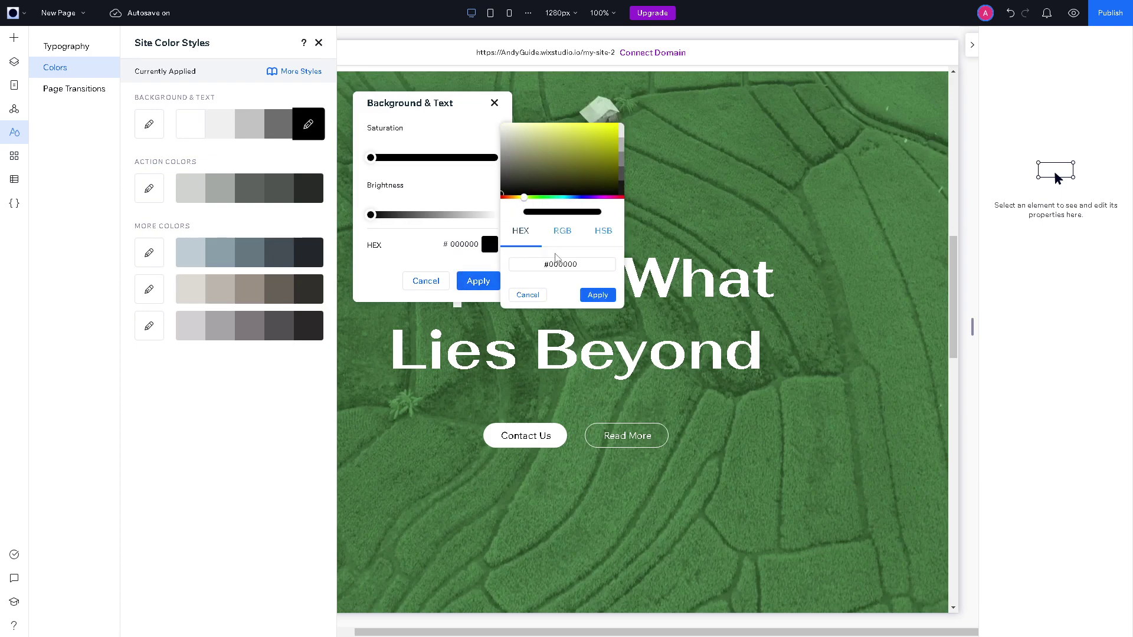
click(593, 296)
click(478, 281)
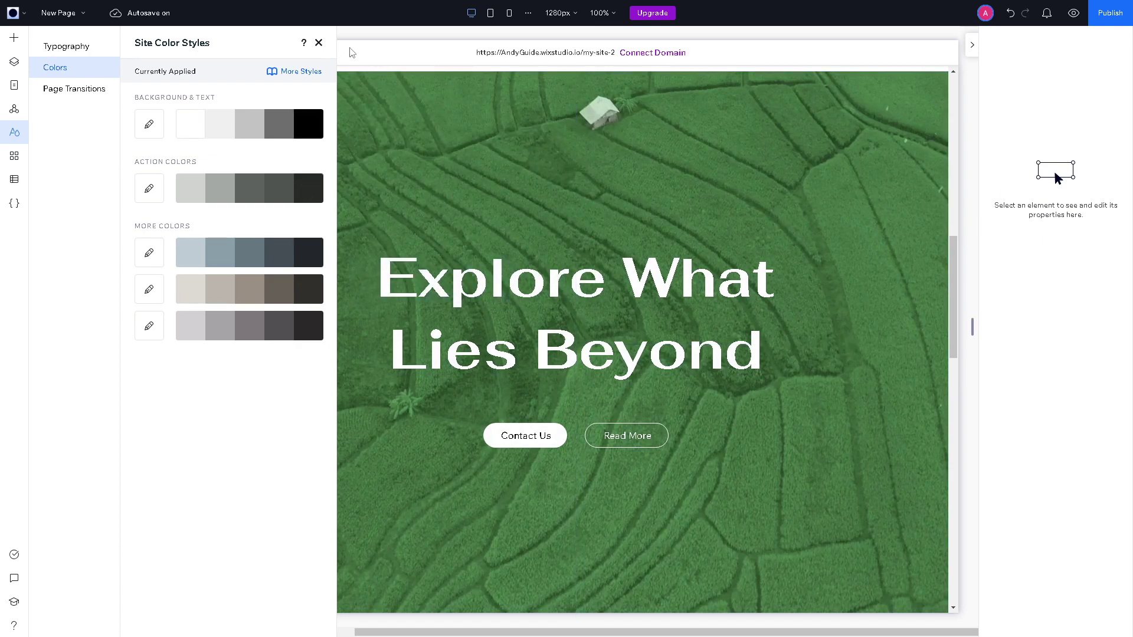
click(318, 44)
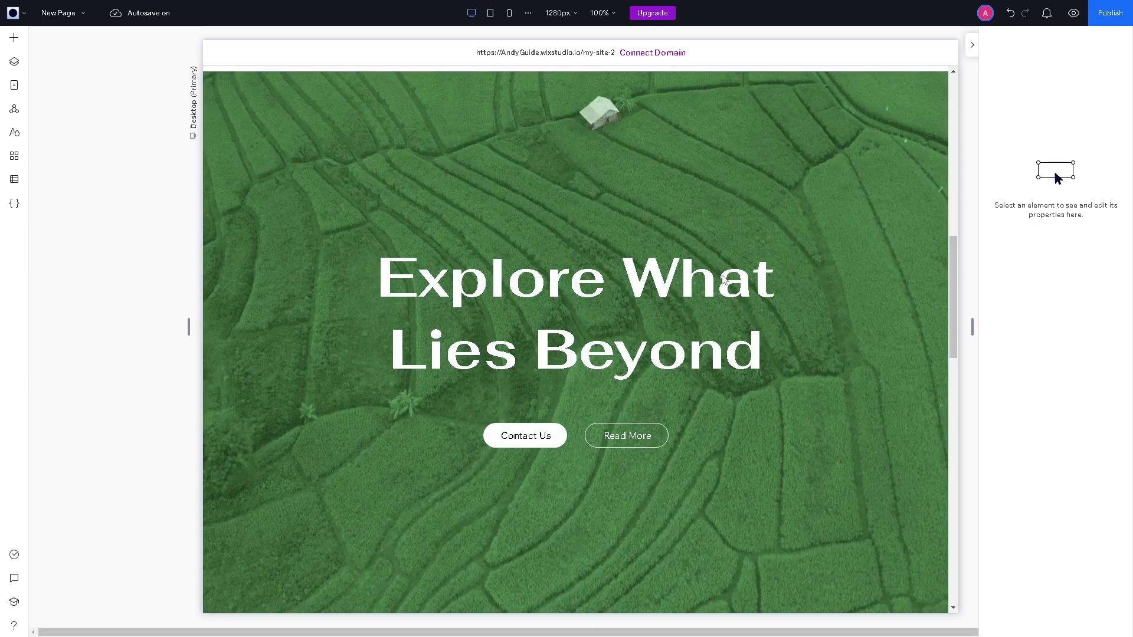
Select the Explore What Lies Beyond section and play its aerial background video.
click(586, 331)
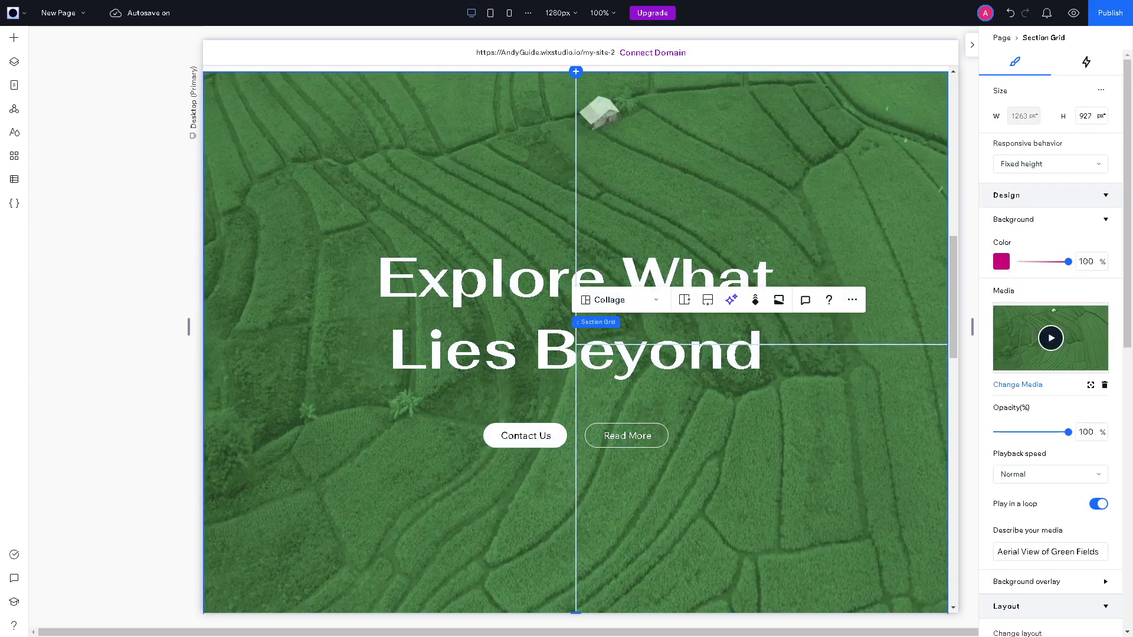
click(1052, 340)
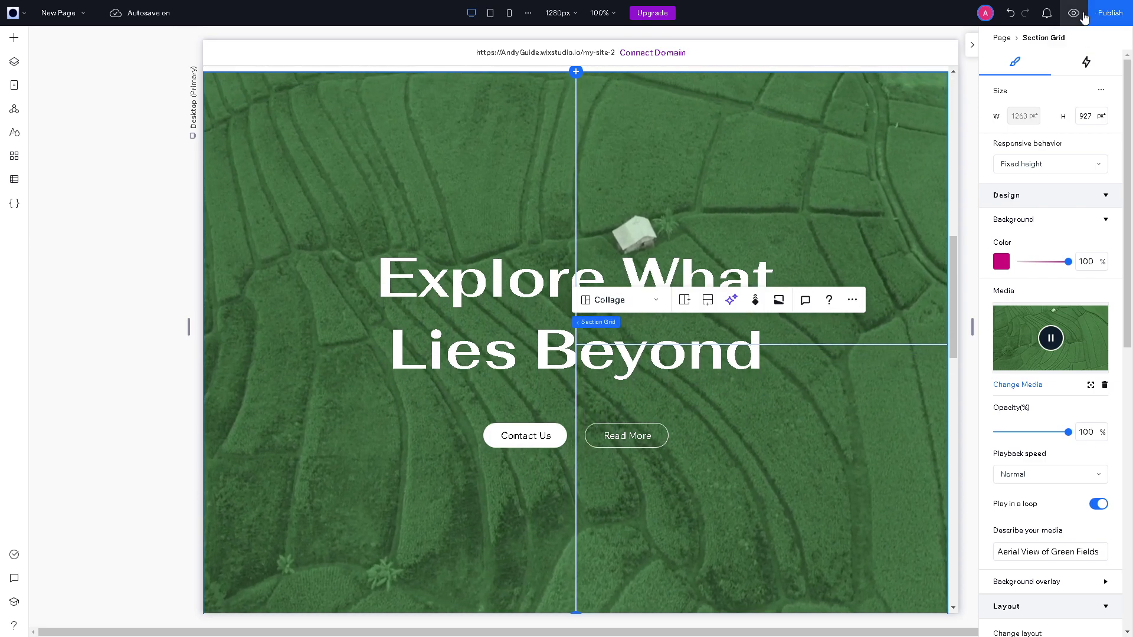
Preview the page at Mobile width and scroll through it.
click(1075, 18)
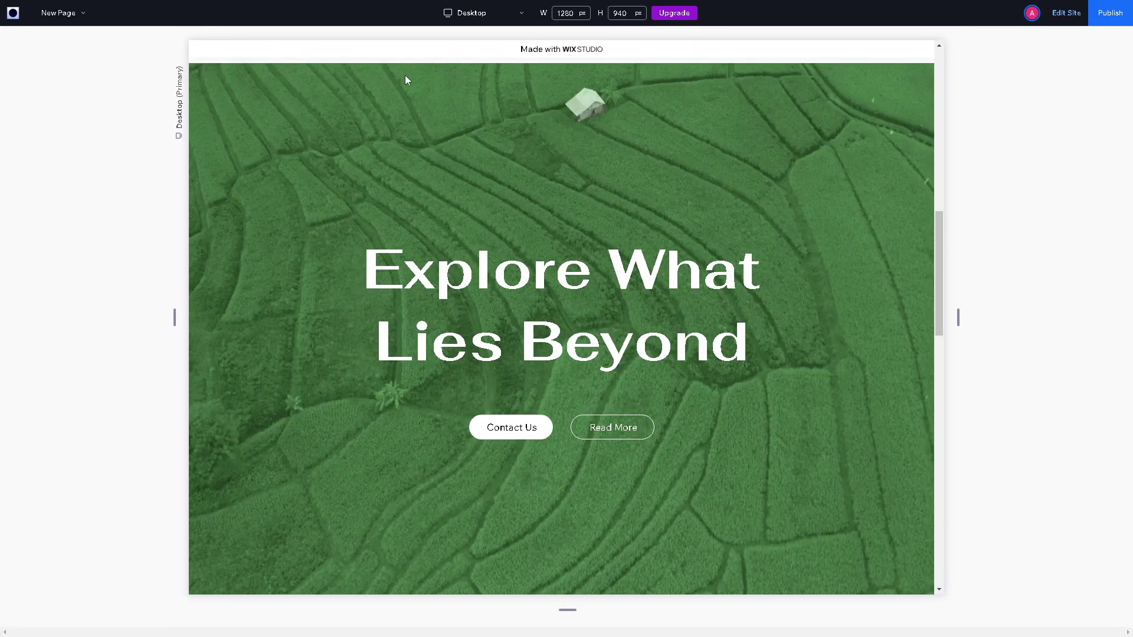
click(522, 14)
click(487, 61)
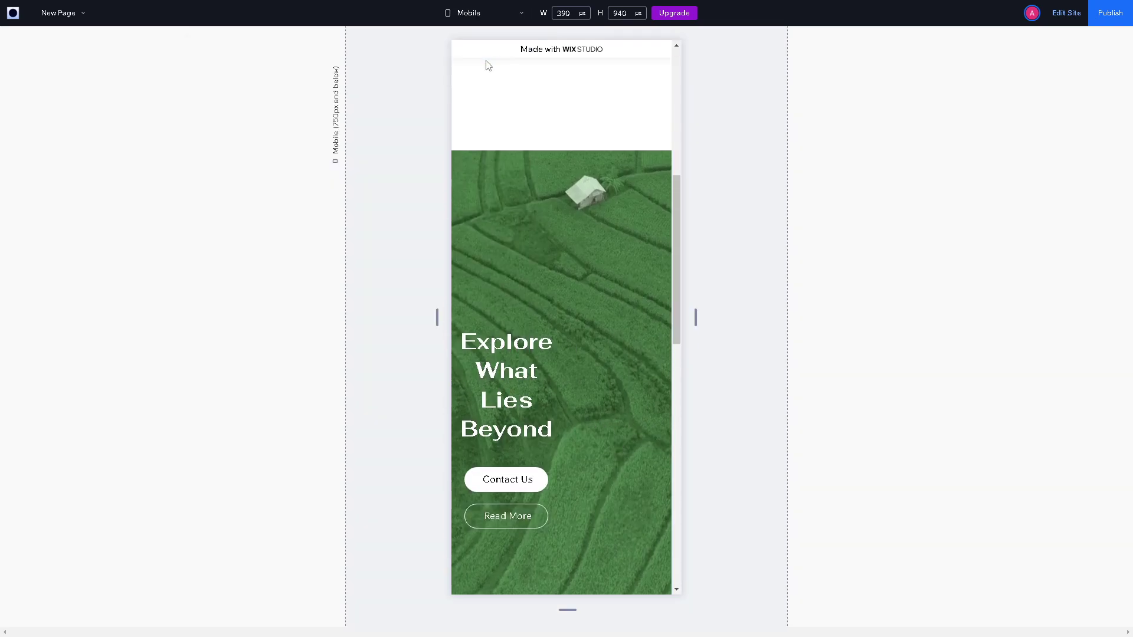
scroll(579, 334, down, 15)
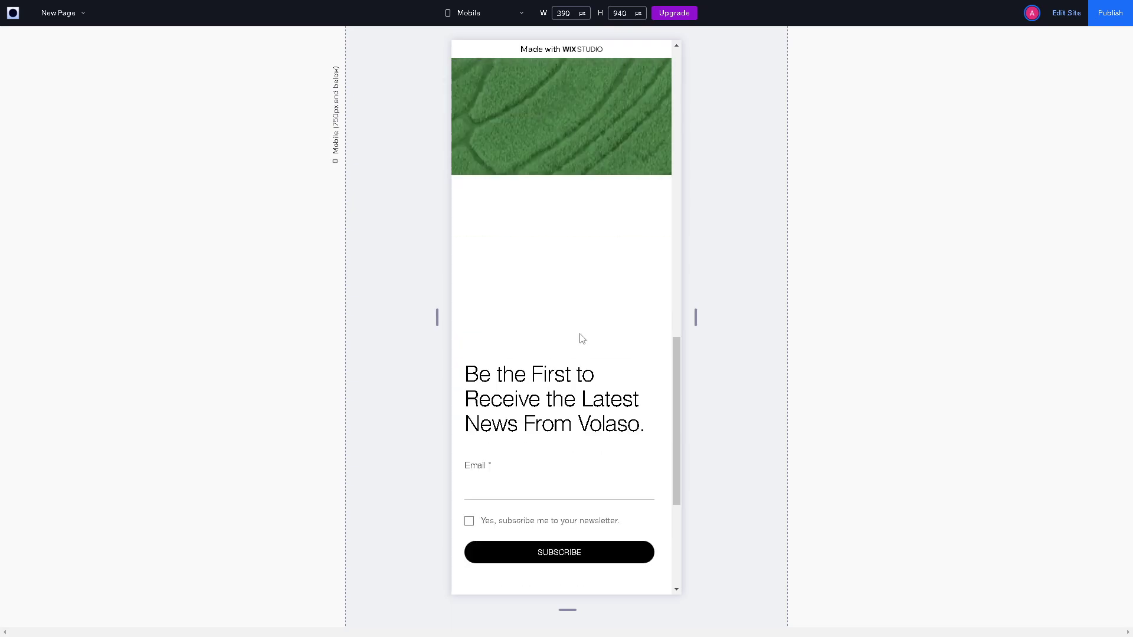
scroll(579, 334, up, 10)
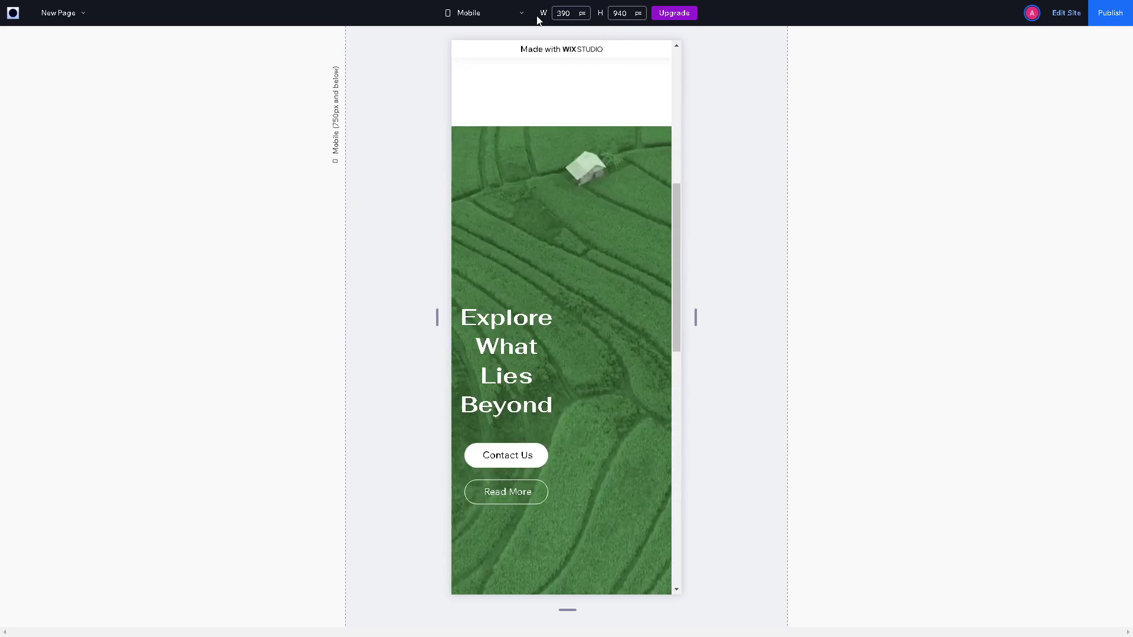
Switch the preview to Tablet, then to iPad Pro size.
click(521, 14)
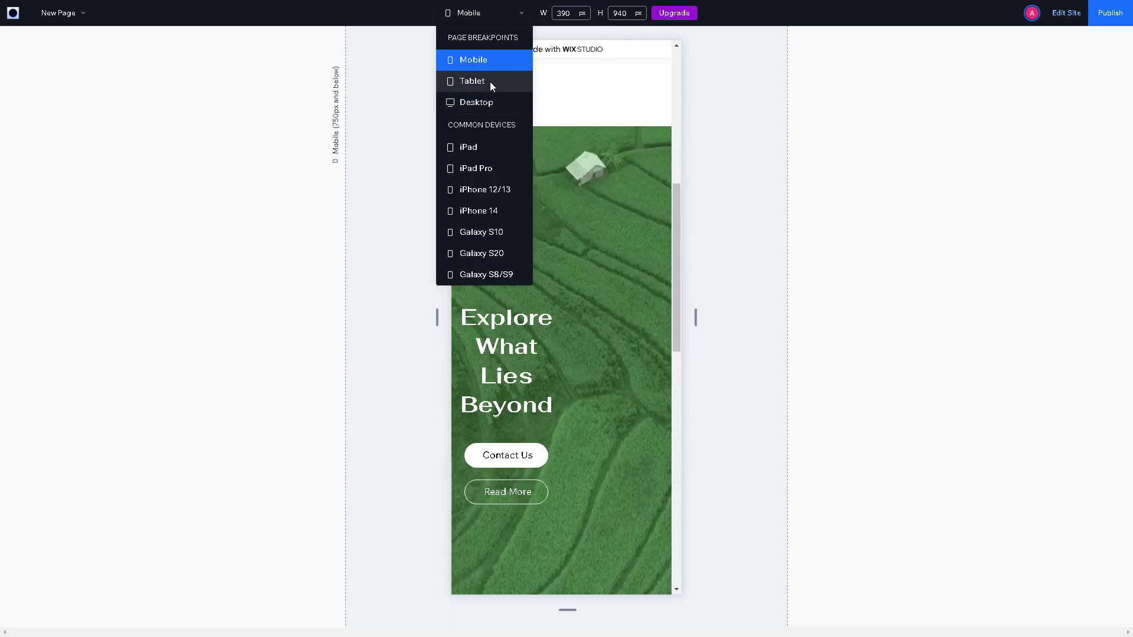
click(490, 81)
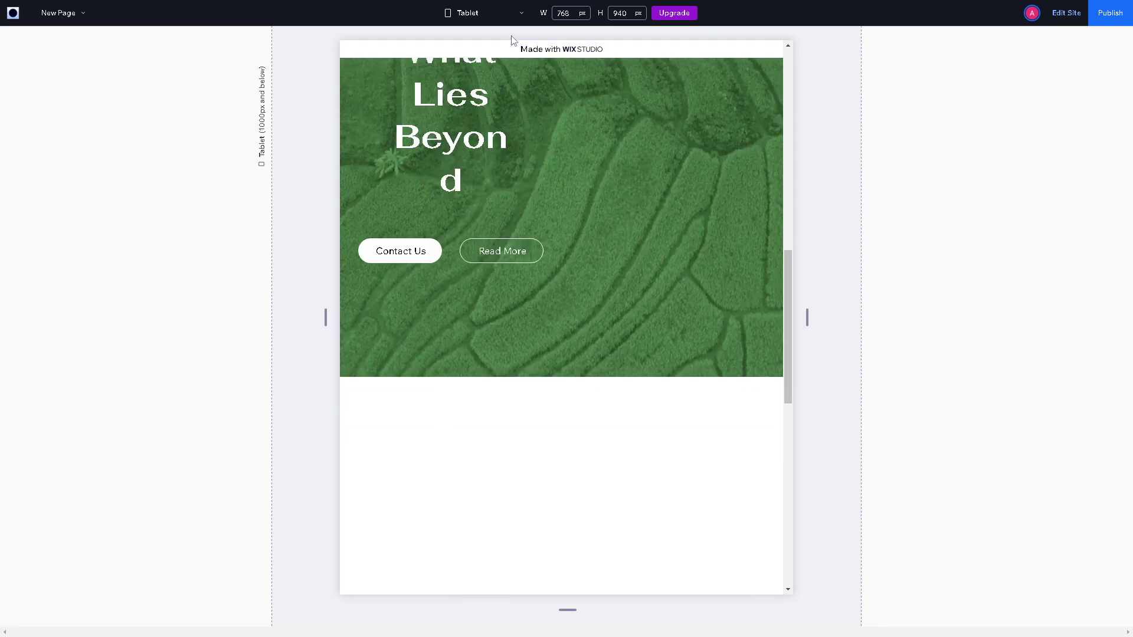
click(522, 20)
click(491, 140)
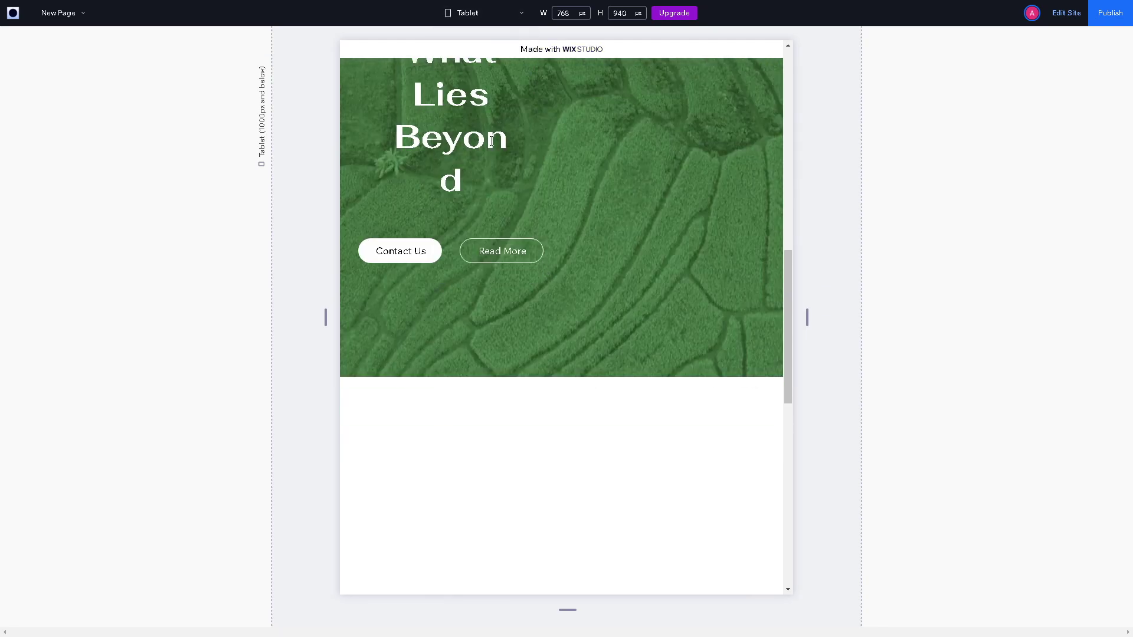
click(522, 20)
click(490, 169)
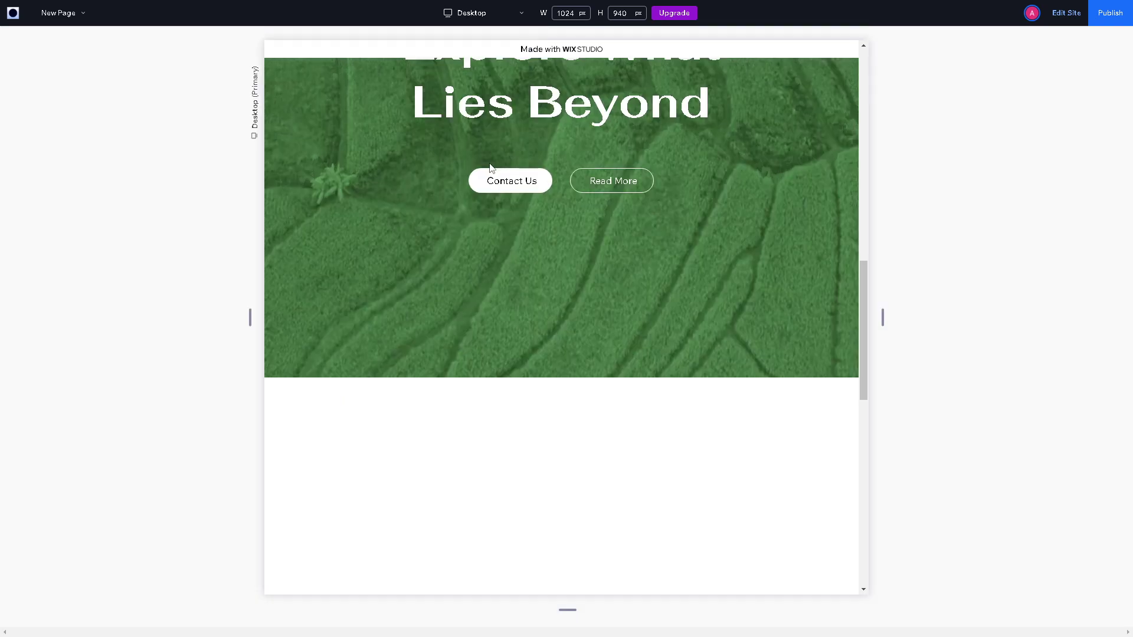
scroll(512, 143, up, 6)
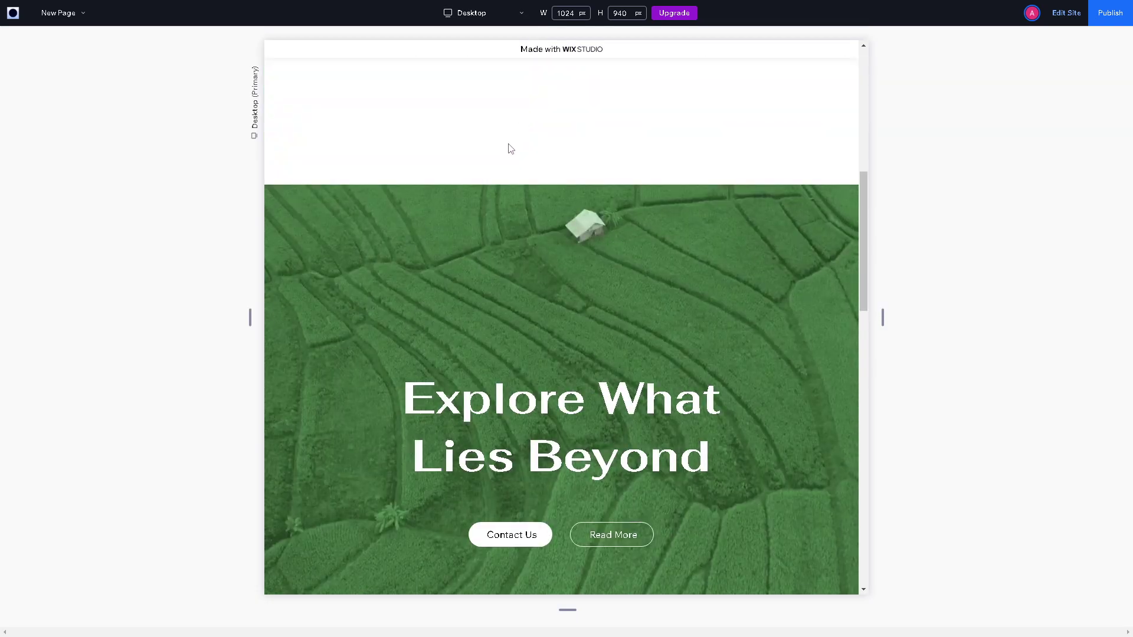
scroll(511, 149, down, 2)
Preview on Galaxy S10, dismiss the publish domain prompt, and scroll down to the footer.
click(528, 19)
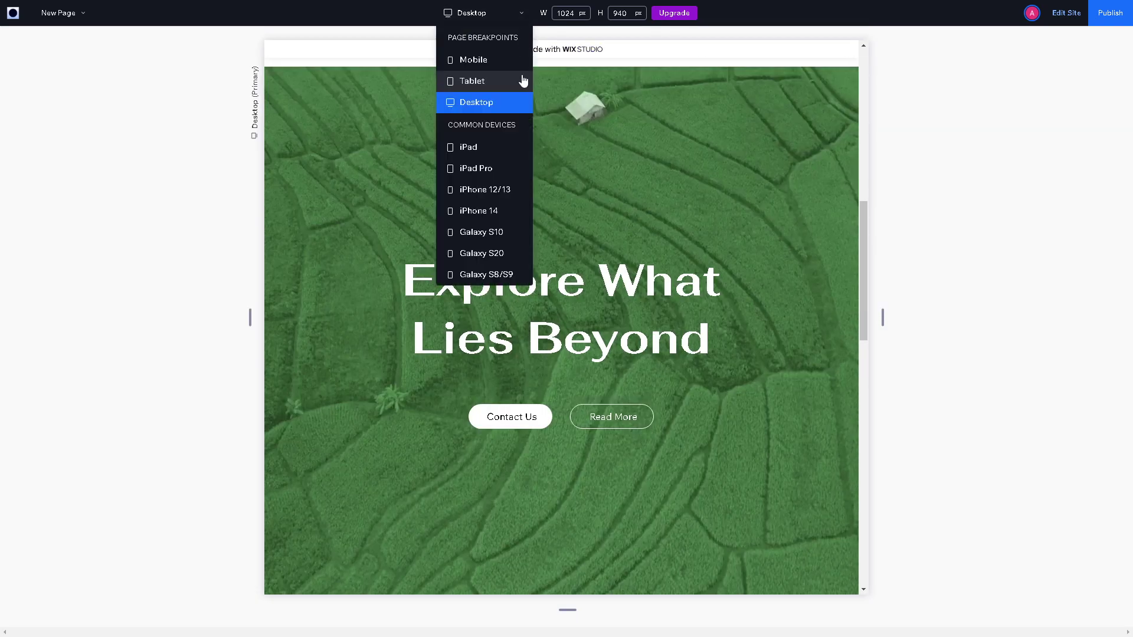
click(498, 234)
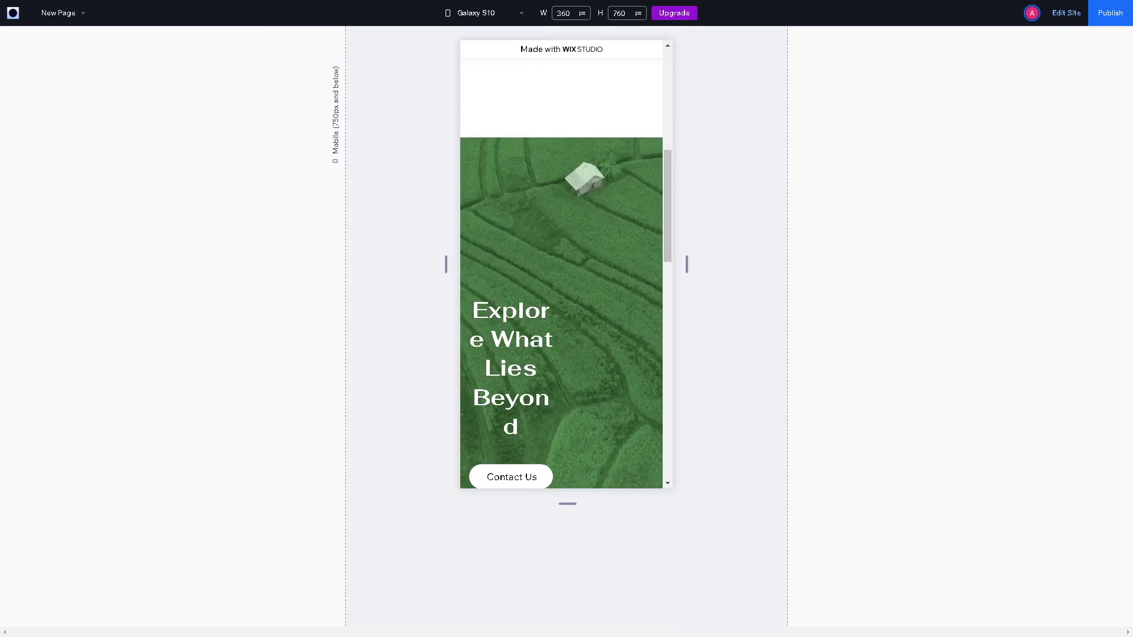
click(1107, 14)
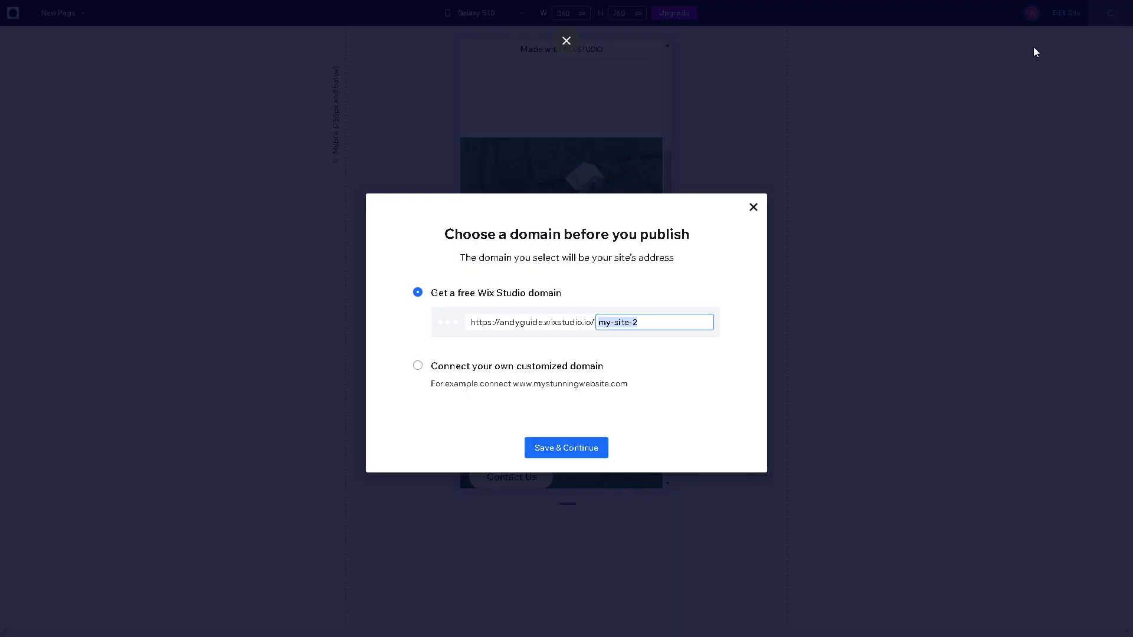
click(754, 208)
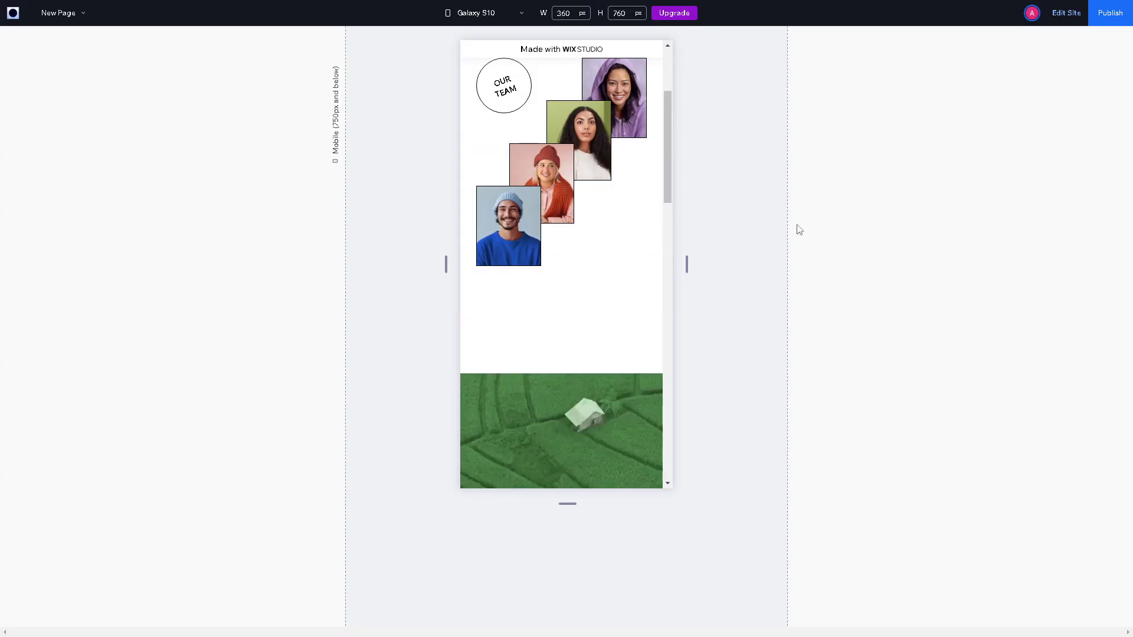
scroll(609, 242, down, 15)
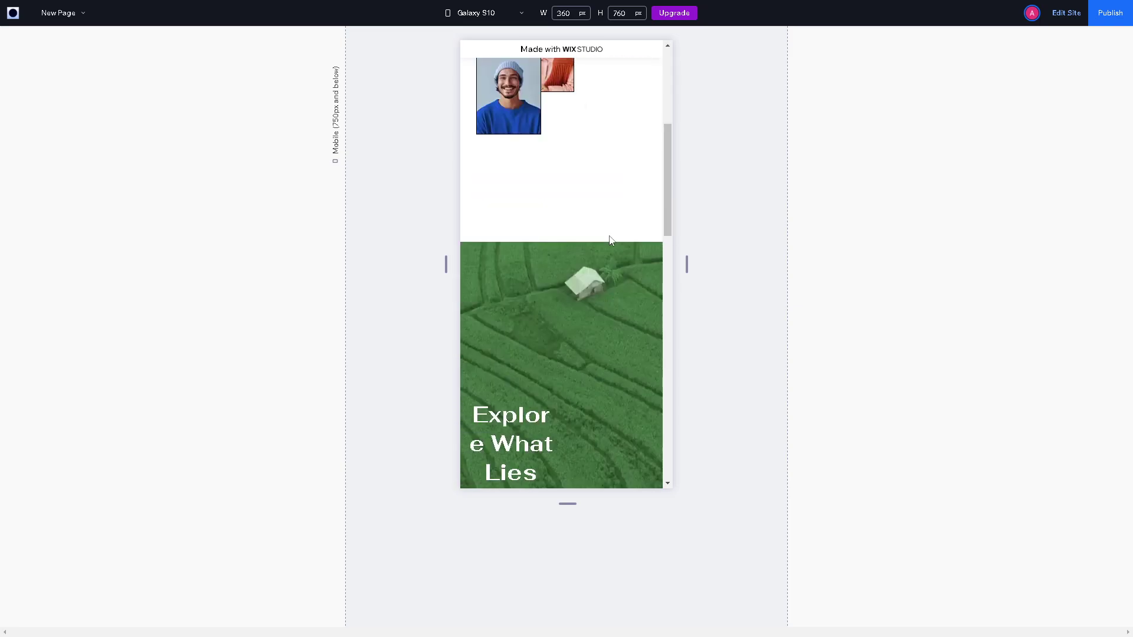
scroll(610, 242, down, 2)
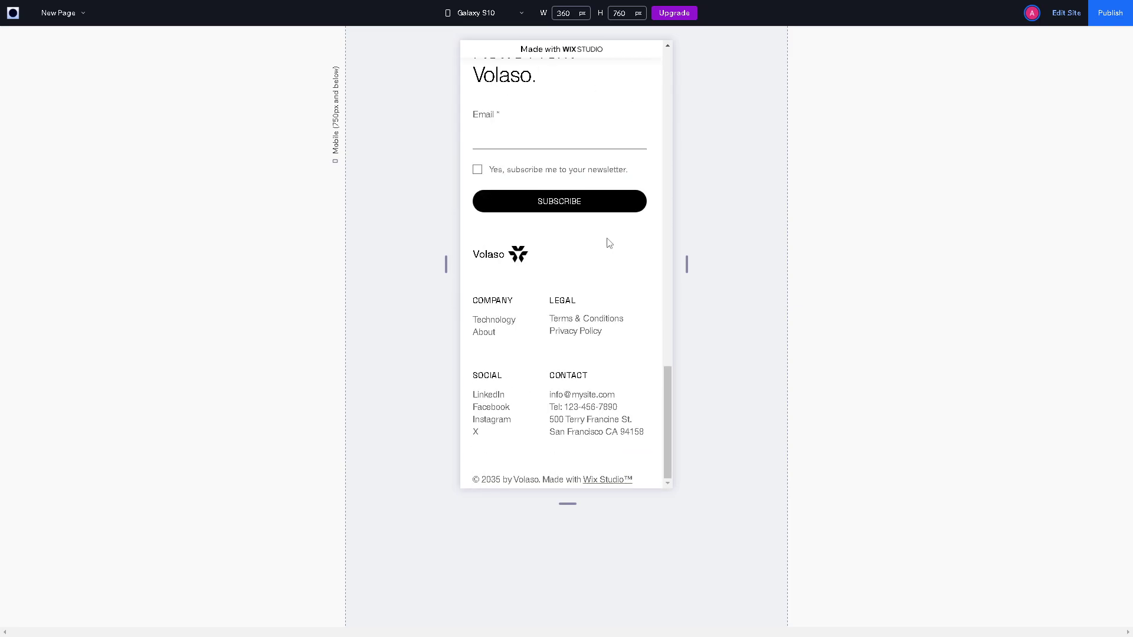